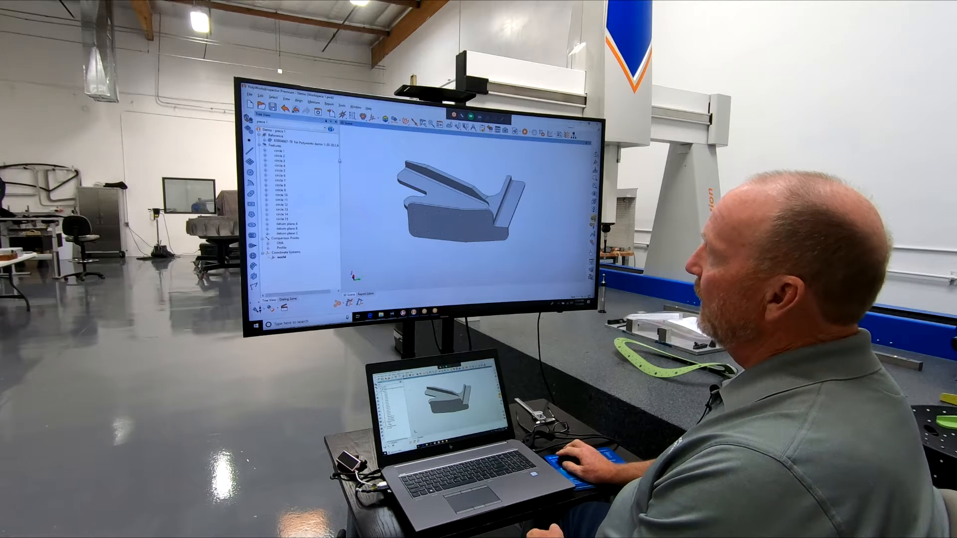
# - Widen the tree view area beside the 3D scene and check the part's framing
pyautogui.moveTo(339, 156); pyautogui.dragTo(374, 157)
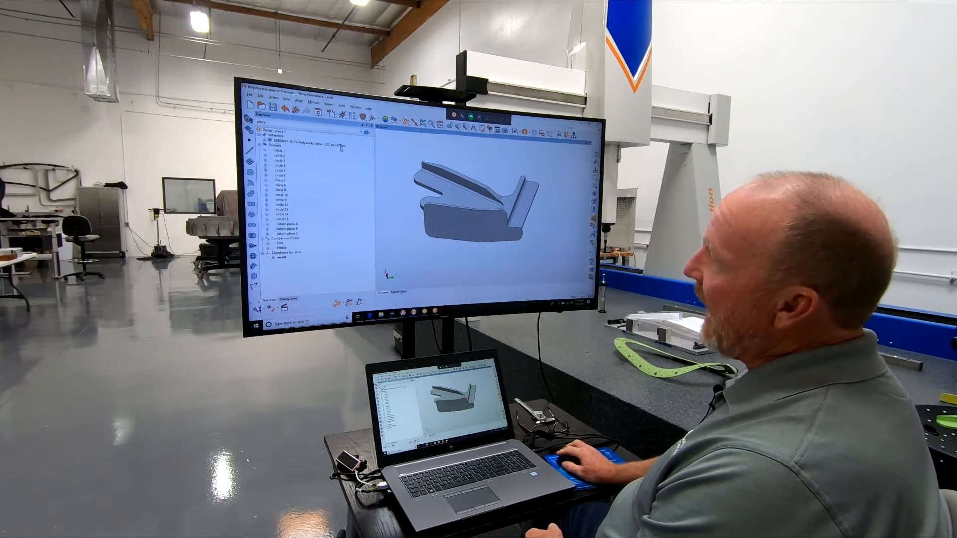
pyautogui.scroll(5, 475, 222)
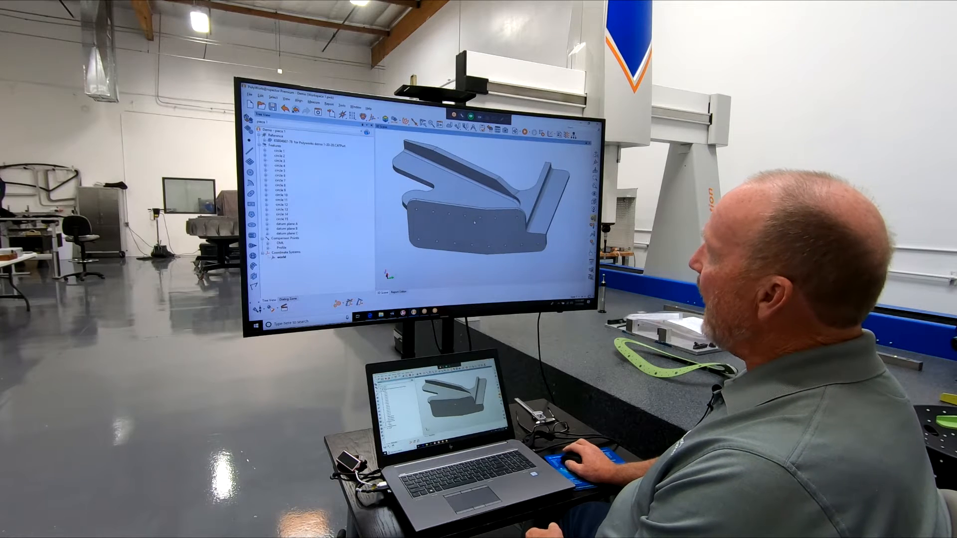
pyautogui.scroll(-3, 474, 222)
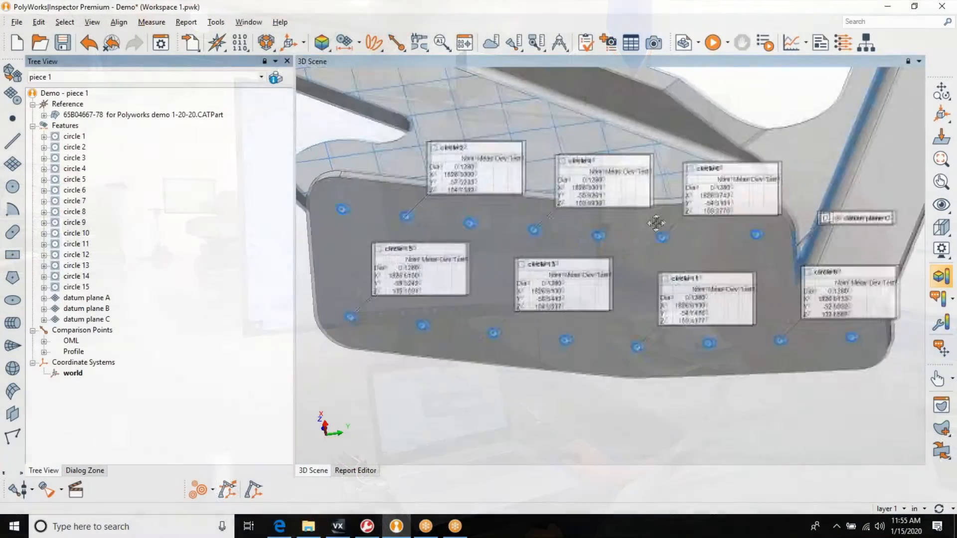
# - Examine the nominal annotations of the circles and datum planes, and hide all the features
pyautogui.moveTo(612, 181)
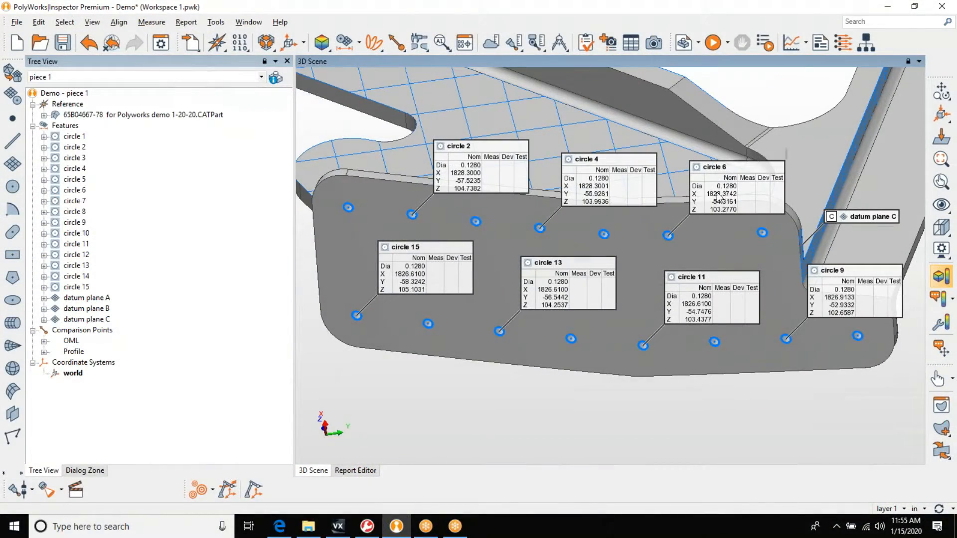
pyautogui.scroll(-3, 568, 254)
pyautogui.moveTo(570, 255); pyautogui.dragTo(552, 267, button='middle')
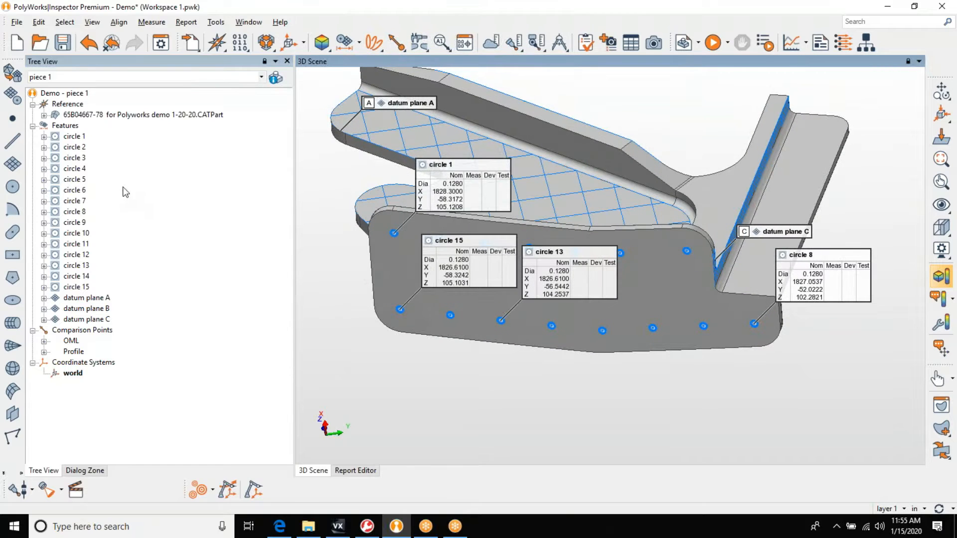
pyautogui.middleClick(48, 129)
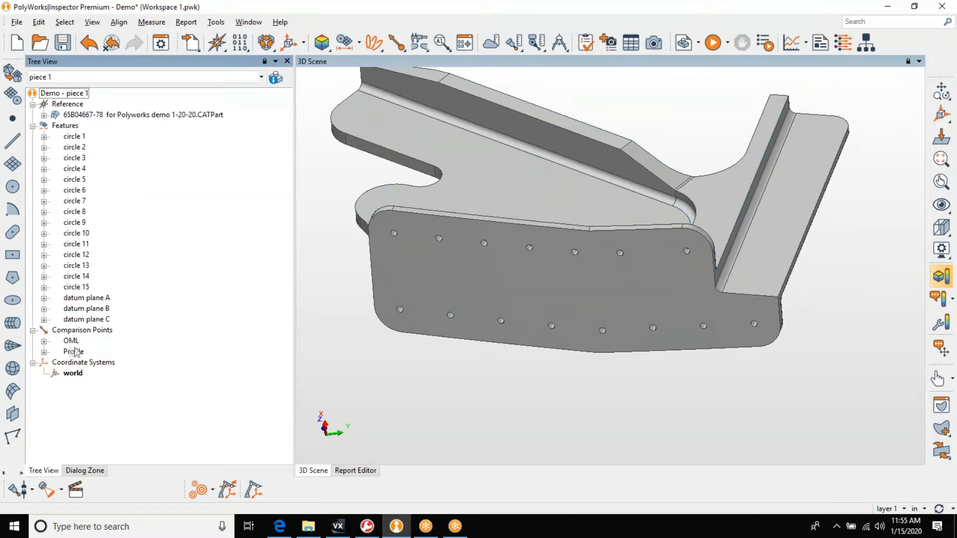
# - Show the OML comparison points on the part, examine their distribution over the face, and hide them again
pyautogui.middleClick(66, 342)
pyautogui.scroll(5, 625, 271)
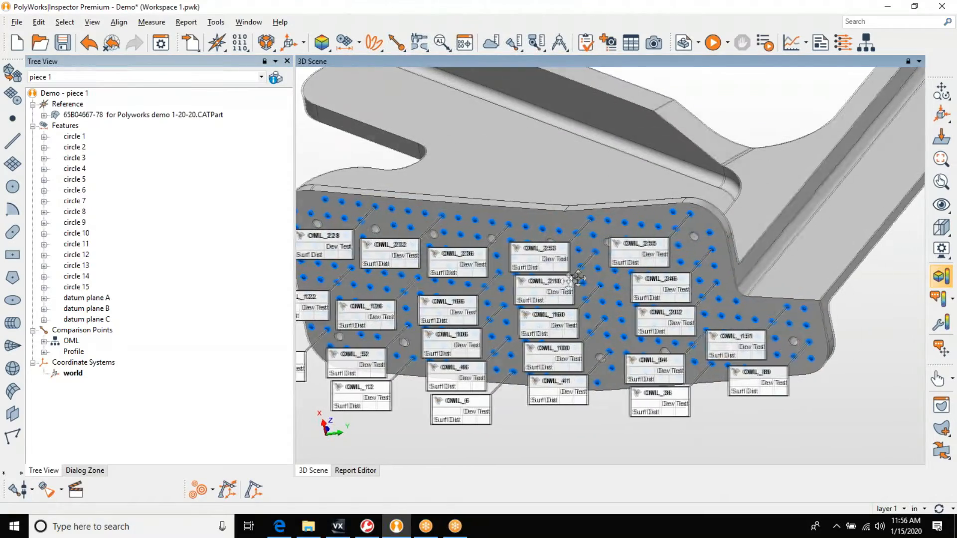
pyautogui.moveTo(563, 280); pyautogui.dragTo(641, 267, button='middle')
pyautogui.moveTo(641, 266); pyautogui.dragTo(575, 272)
pyautogui.scroll(-4, 574, 271)
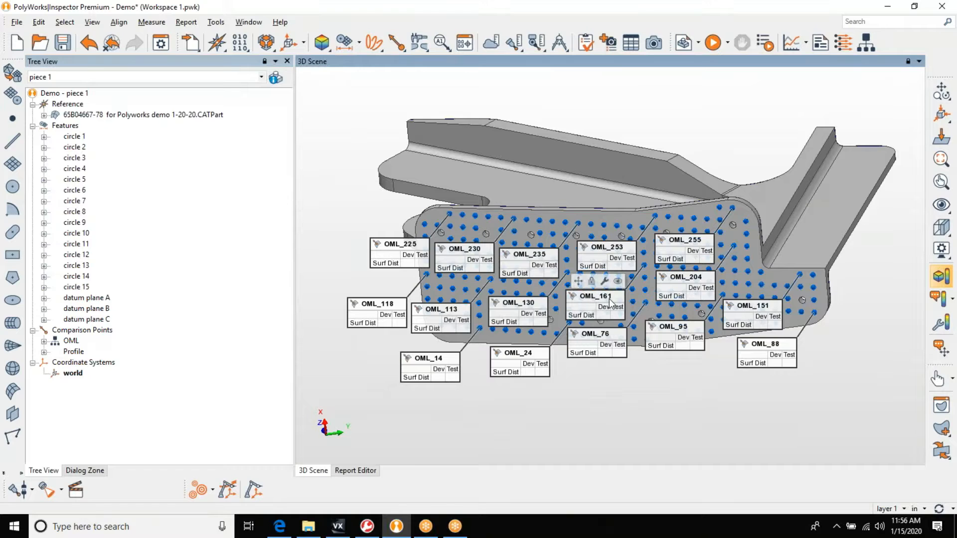
pyautogui.middleClick(56, 342)
# - Show the Profile comparison points, examine them along the part's edges, and hide them again
pyautogui.middleClick(56, 352)
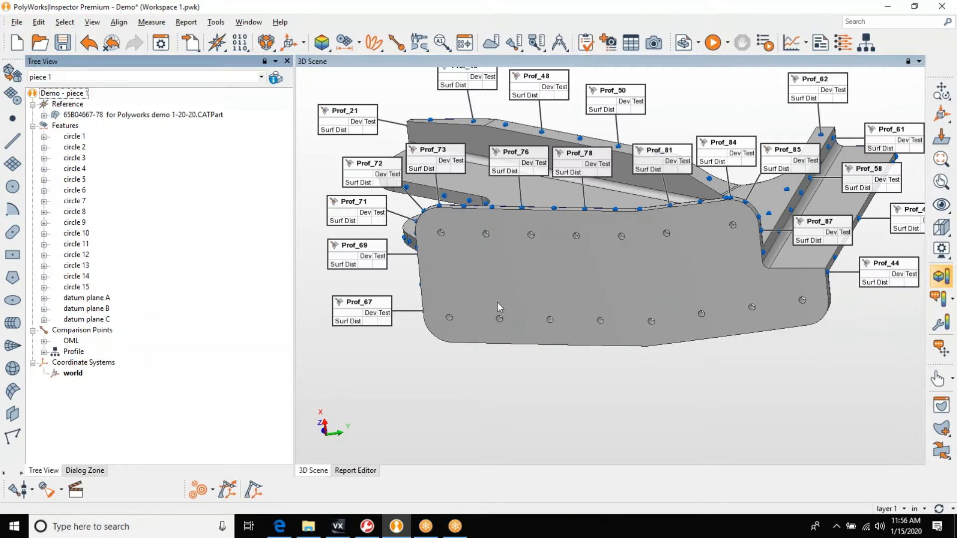
pyautogui.moveTo(539, 292); pyautogui.dragTo(617, 320)
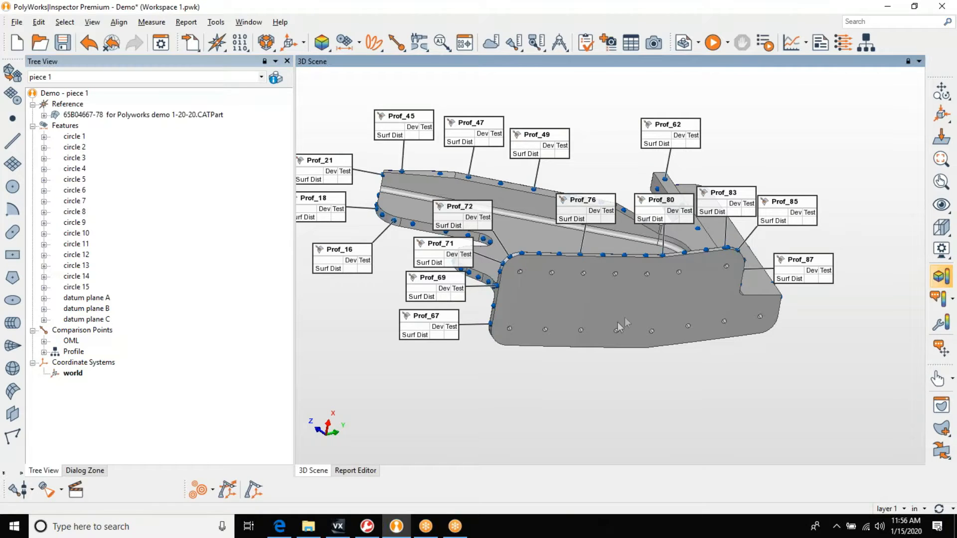
pyautogui.moveTo(547, 178); pyautogui.dragTo(565, 192, button='middle')
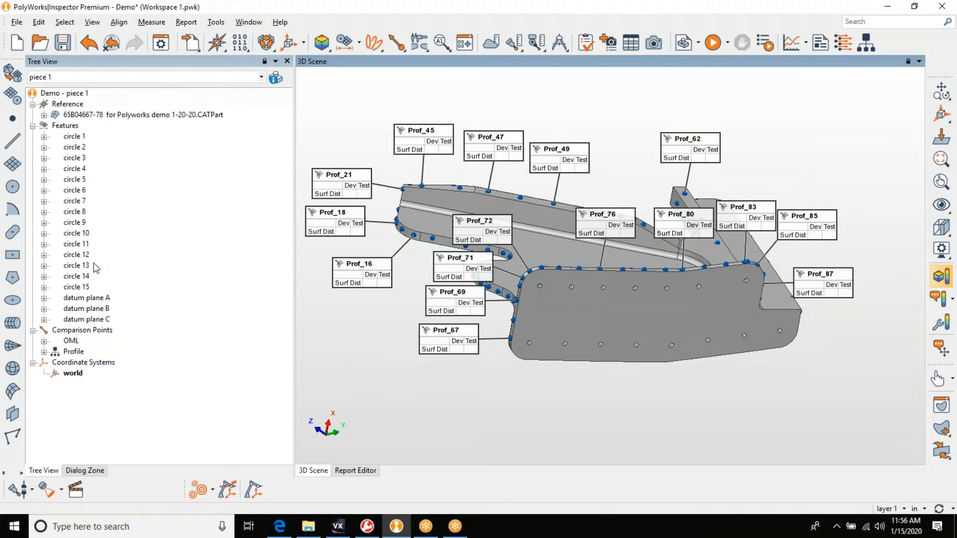
pyautogui.click(57, 354)
pyautogui.moveTo(397, 317); pyautogui.dragTo(373, 314)
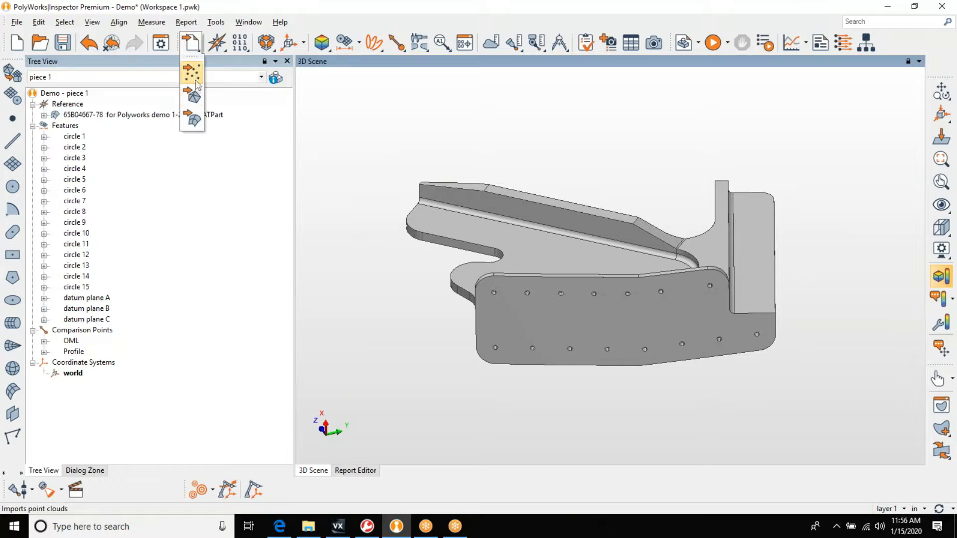
# - Import the scan file Scan1.stl as the measured data for the piece
pyautogui.click(242, 124)
pyautogui.click(467, 318)
pyautogui.click(458, 276)
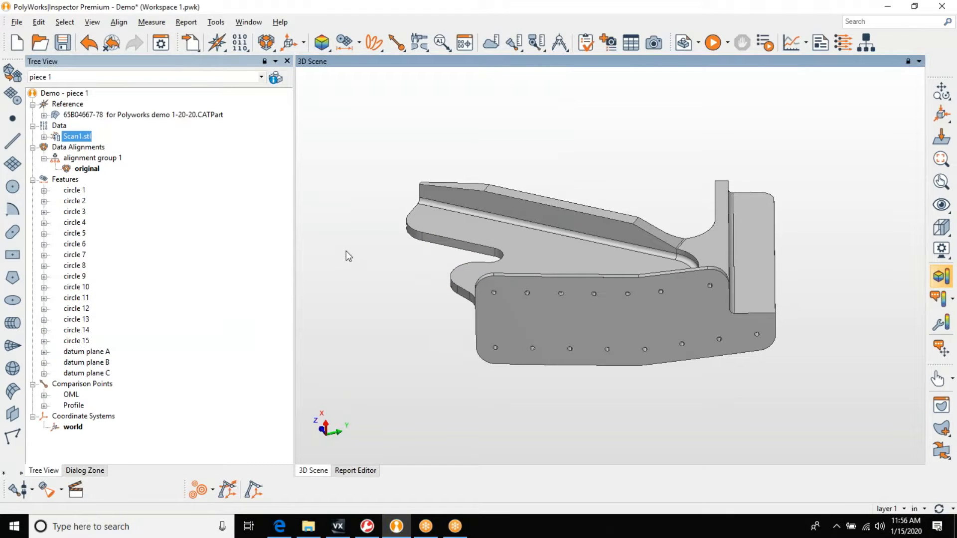
# - Best-fit the Scan1.stl data to all reference objects using automatic prealignment
pyautogui.click(267, 43)
pyautogui.click(268, 99)
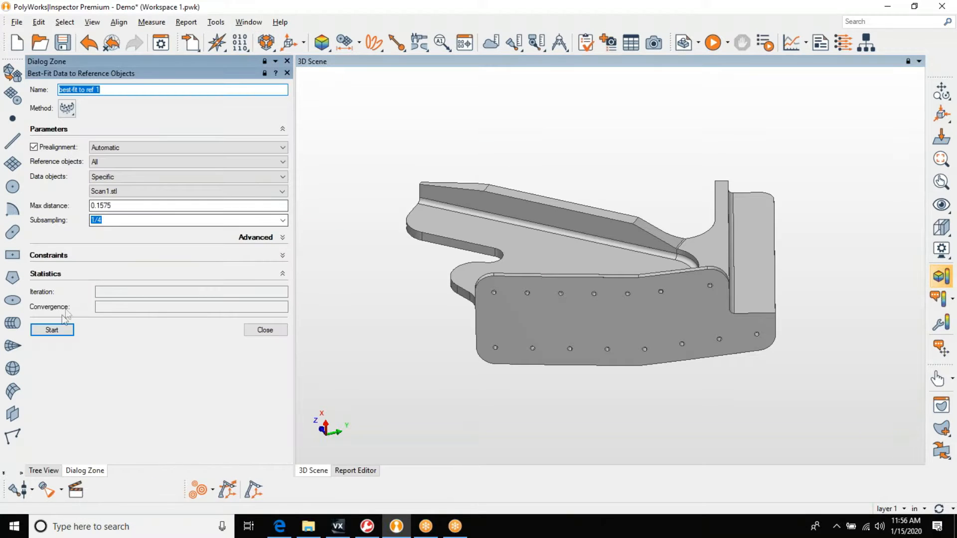
pyautogui.click(52, 329)
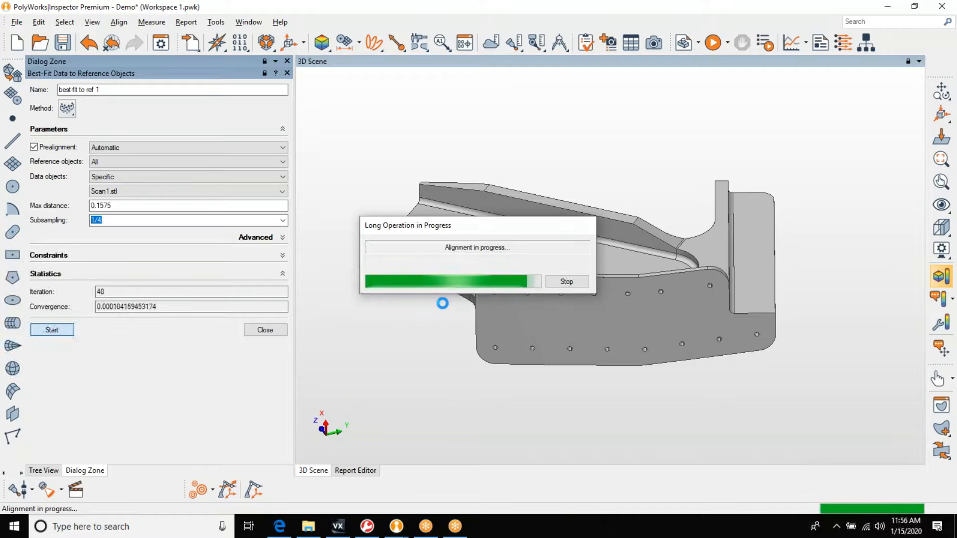
pyautogui.click(477, 279)
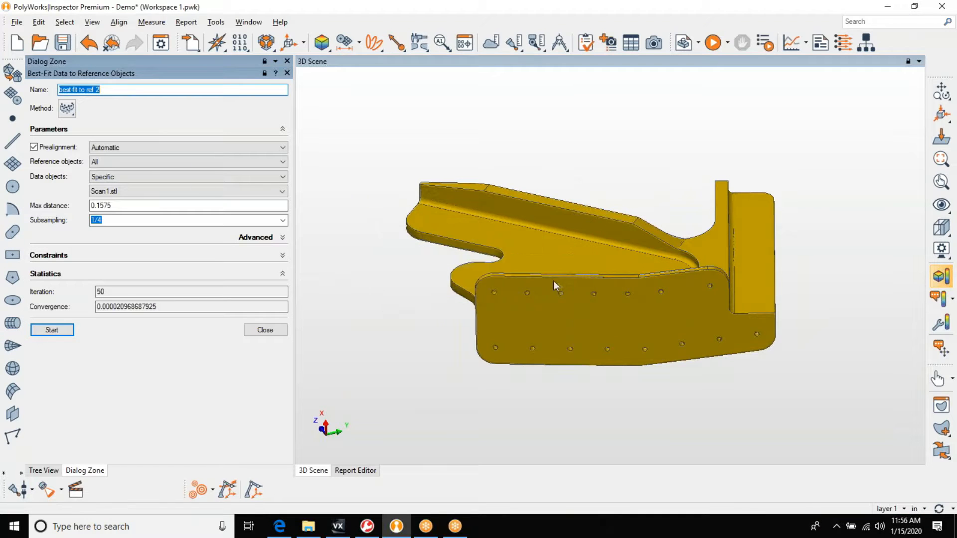
pyautogui.click(265, 330)
pyautogui.moveTo(438, 332); pyautogui.dragTo(429, 331)
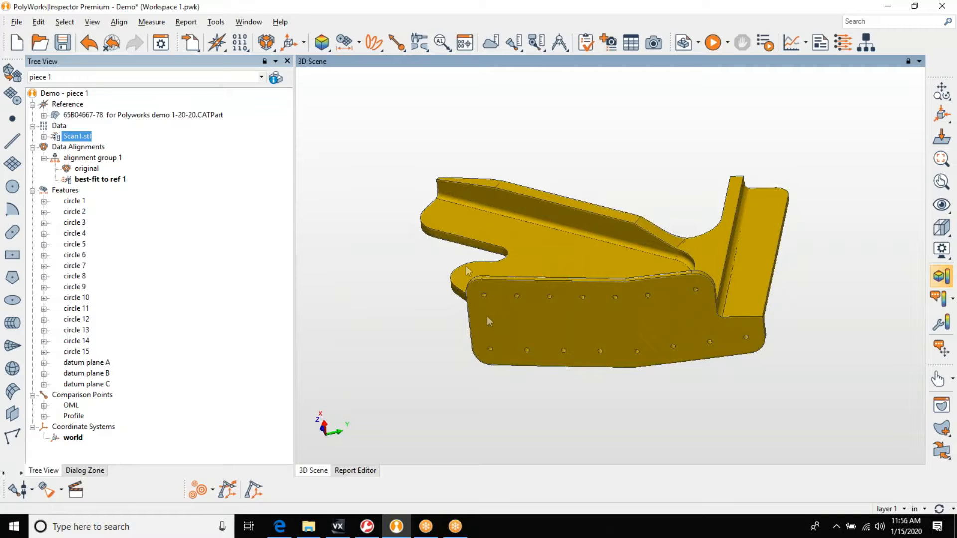
# - Create a data color map measuring the shortest deviations of Scan1.stl from the reference surfaces
pyautogui.click(321, 49)
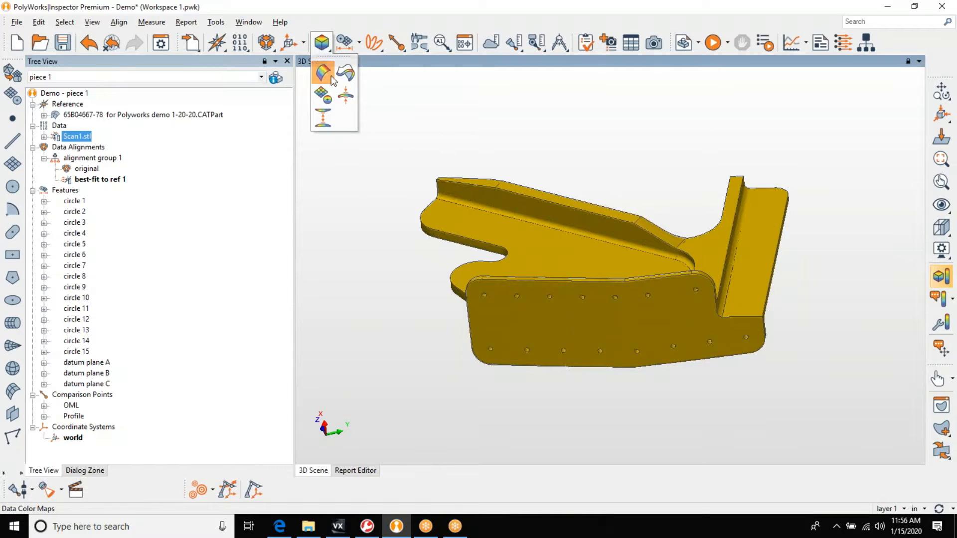
pyautogui.click(323, 73)
pyautogui.click(52, 277)
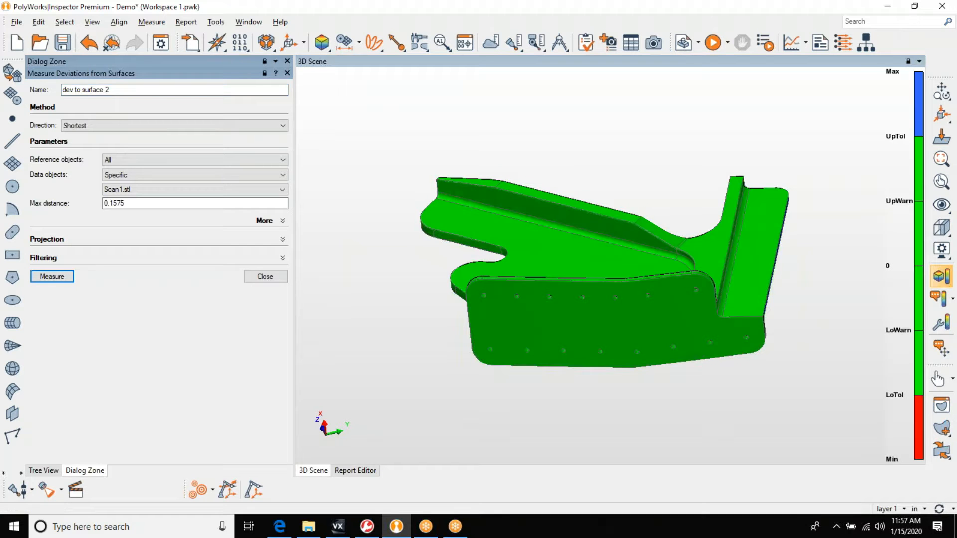
pyautogui.click(265, 277)
pyautogui.moveTo(439, 284)
pyautogui.mouseDown()
pyautogui.moveTo(448, 293)
pyautogui.moveTo(431, 350)
pyautogui.moveTo(408, 318)
pyautogui.moveTo(429, 285)
pyautogui.mouseUp()
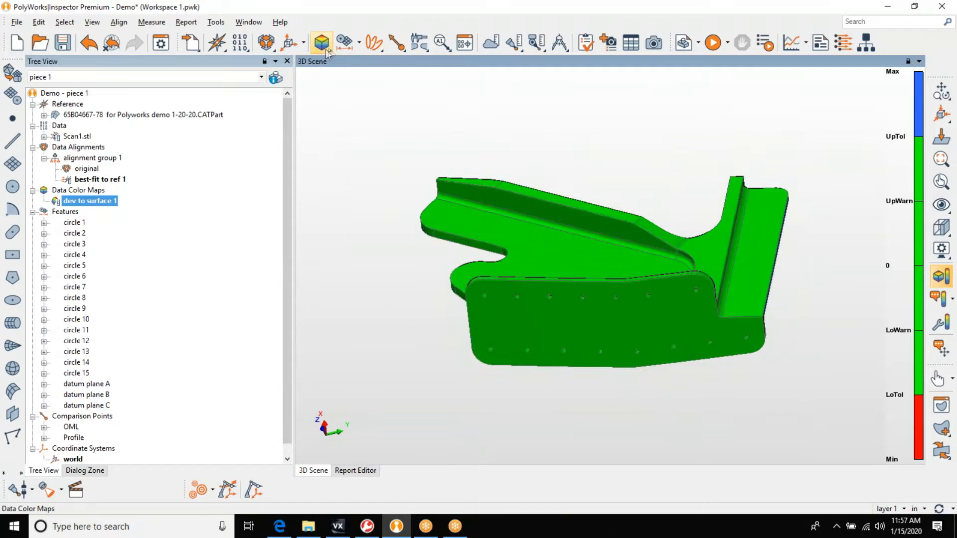
# - Set the reference surfaces' upper tolerance to 0.015 and edit their lower tolerance
pyautogui.click(288, 43)
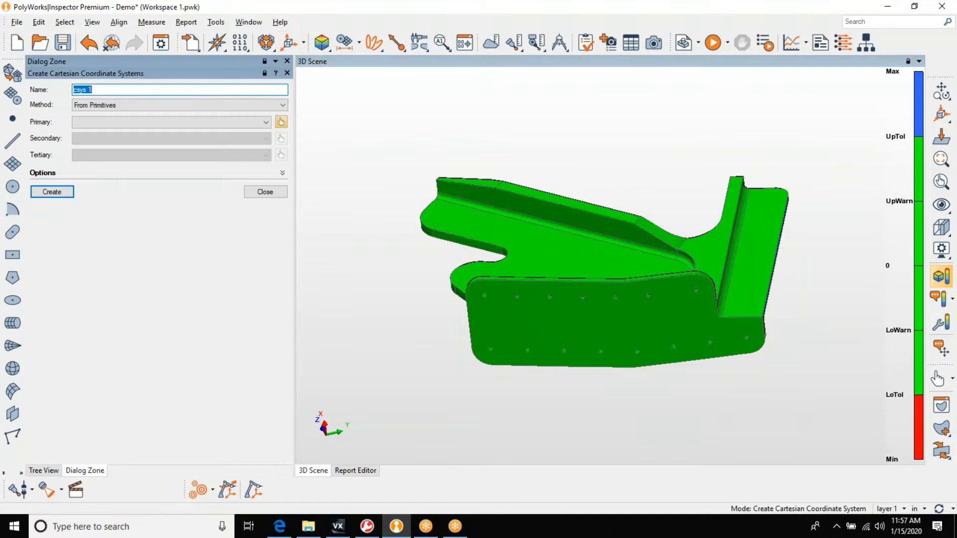
pyautogui.click(270, 193)
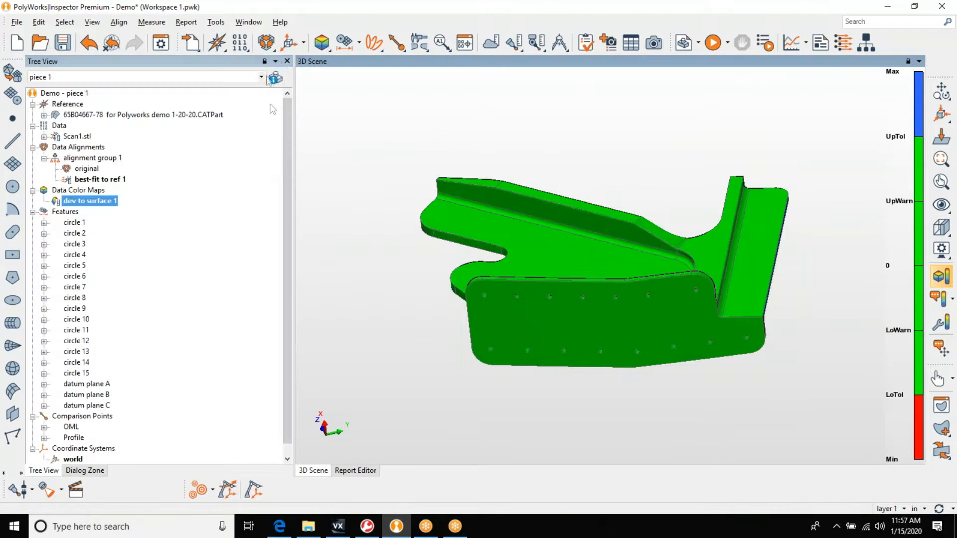
pyautogui.click(217, 44)
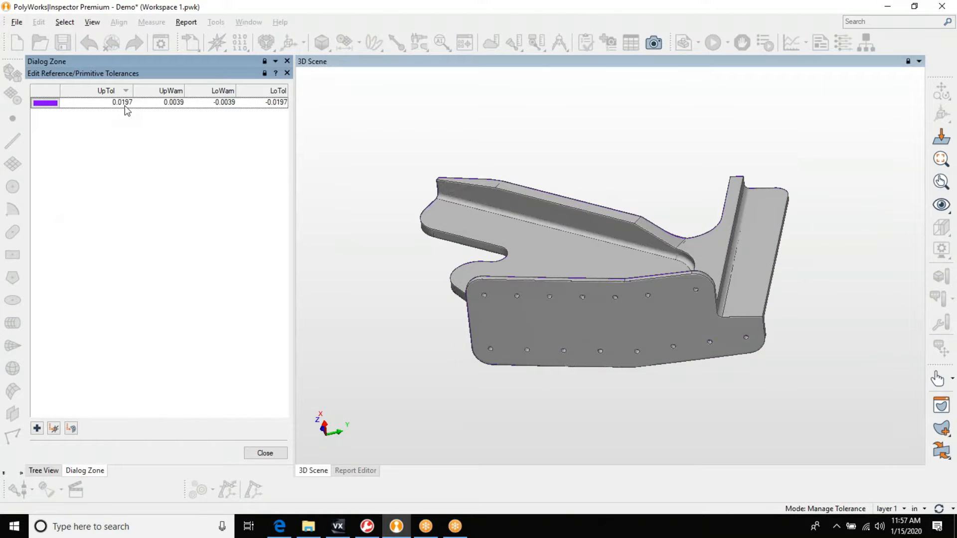
pyautogui.doubleClick(125, 104)
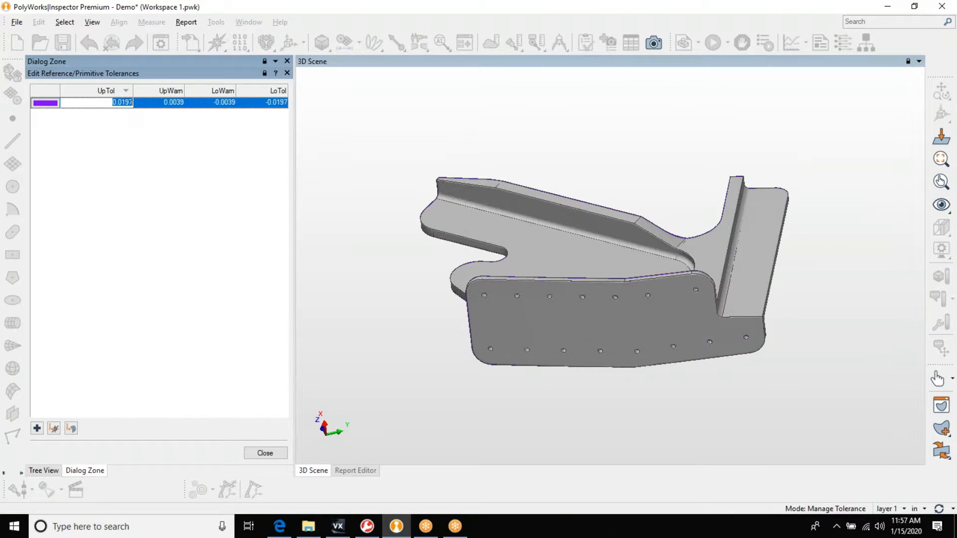
pyautogui.write('0.')
pyautogui.write('015')
pyautogui.doubleClick(283, 104)
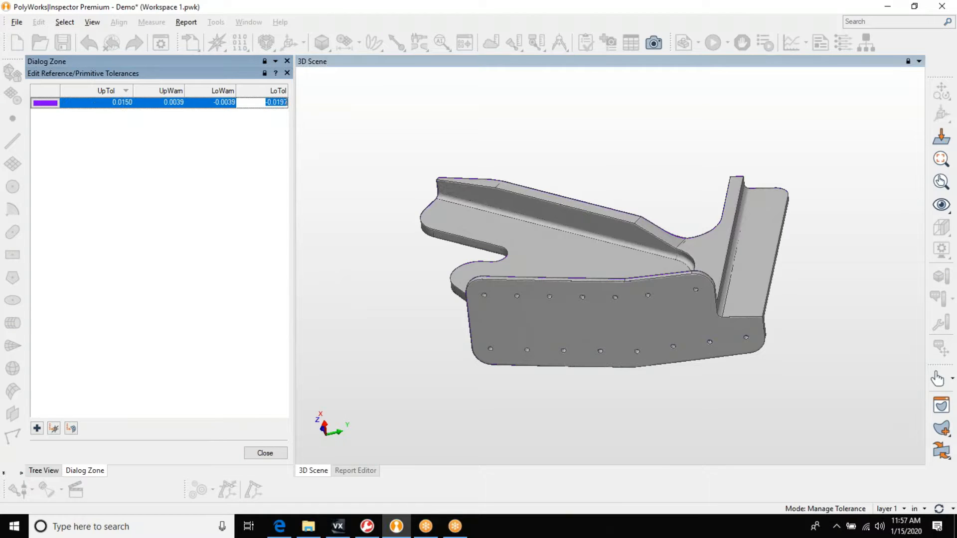
pyautogui.press('BackSpace')
pyautogui.click(265, 453)
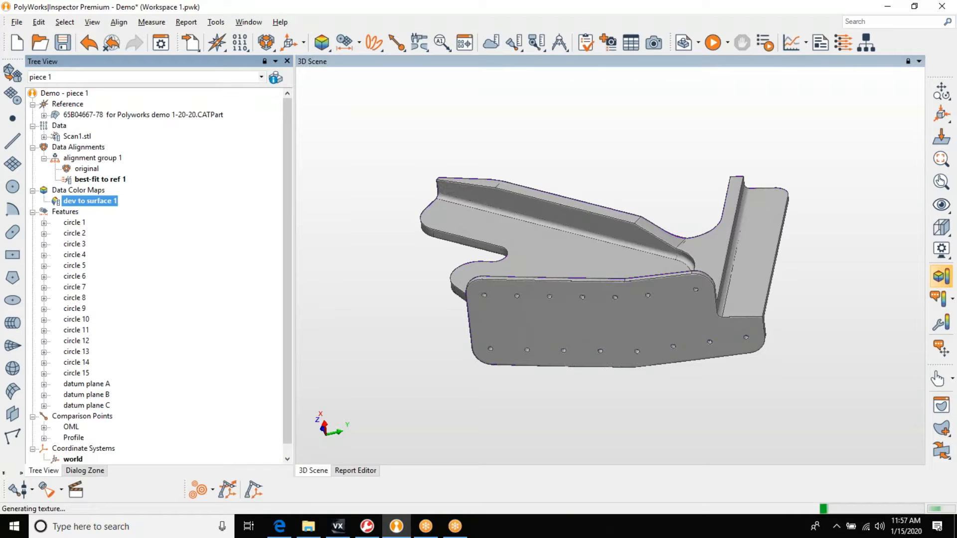
# - Extract the measured components of circles 1 to 15 and datum planes A, B and C from the scan data
pyautogui.moveTo(527, 294); pyautogui.dragTo(478, 305, button='middle')
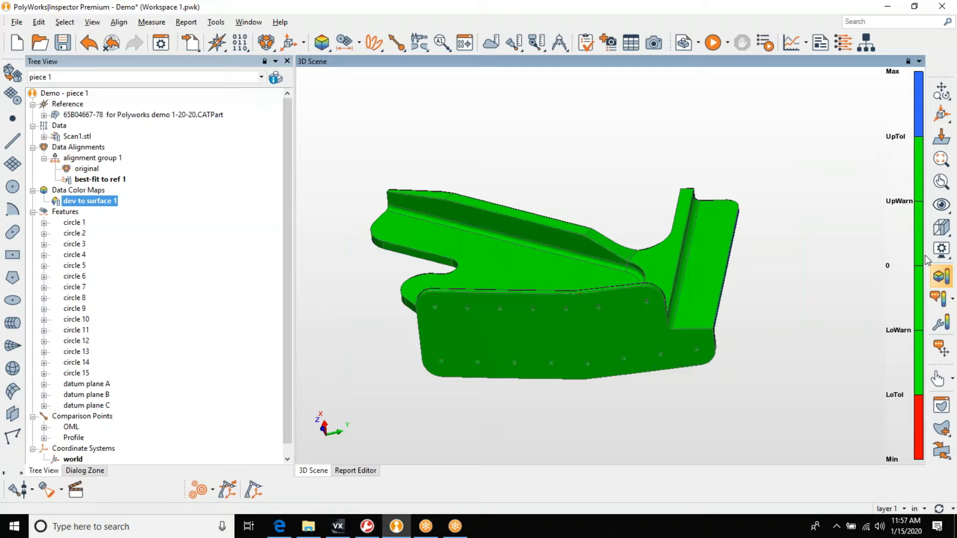
pyautogui.moveTo(583, 264); pyautogui.dragTo(495, 262)
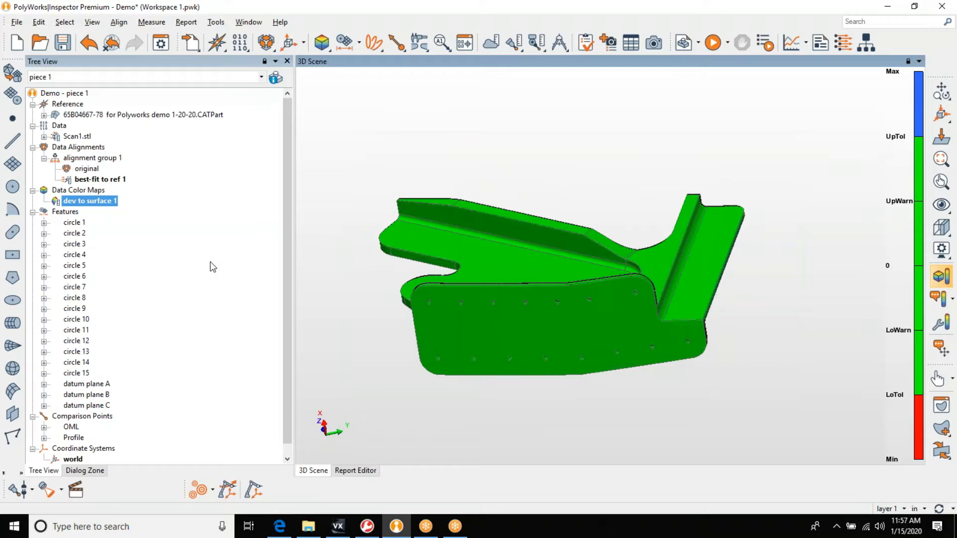
pyautogui.click(73, 224)
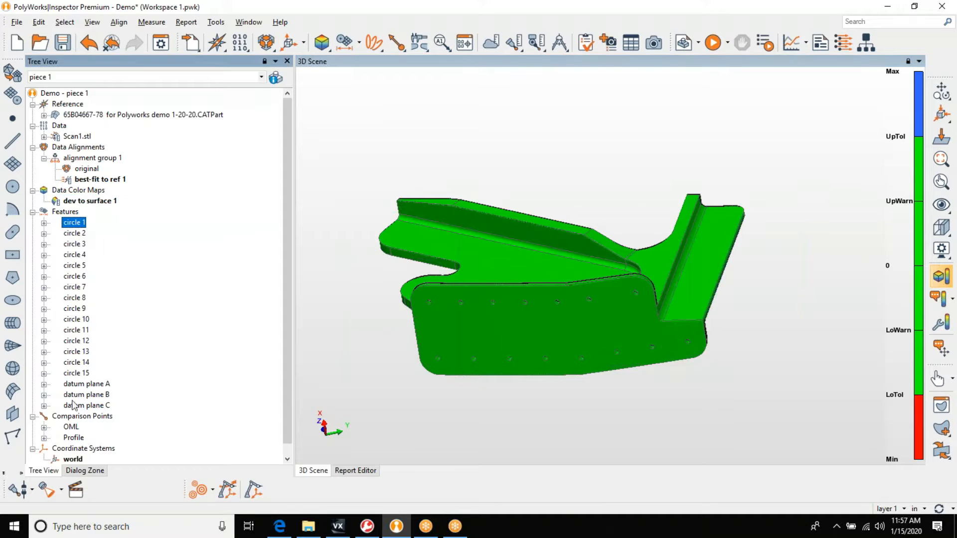
pyautogui.keyDown('shift'); pyautogui.click(75, 374); pyautogui.keyUp('shift')
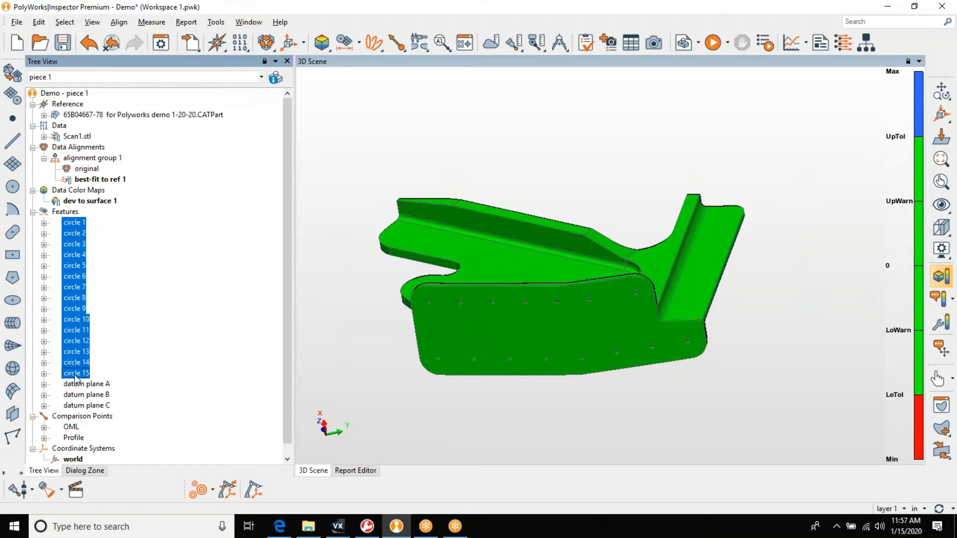
pyautogui.keyDown('shift'); pyautogui.click(76, 406); pyautogui.keyUp('shift')
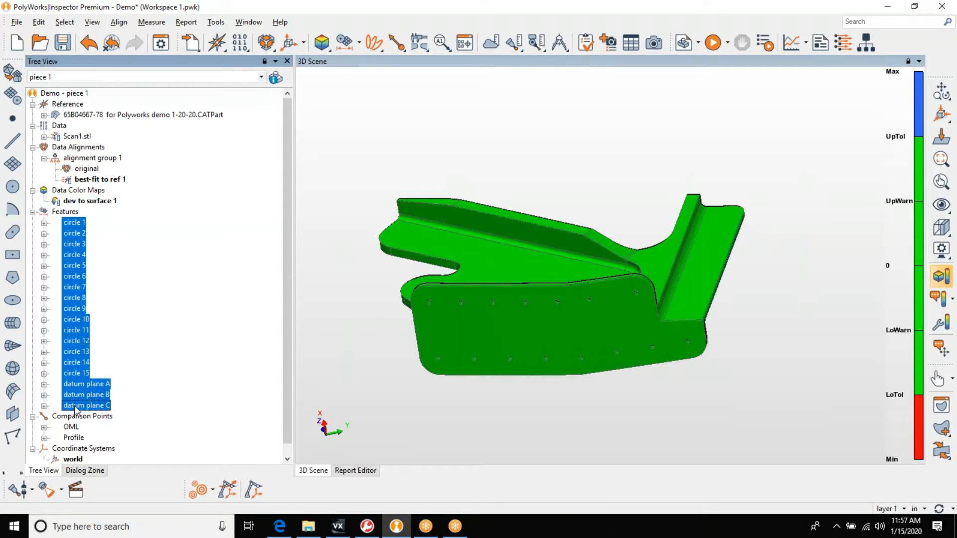
pyautogui.click(490, 46)
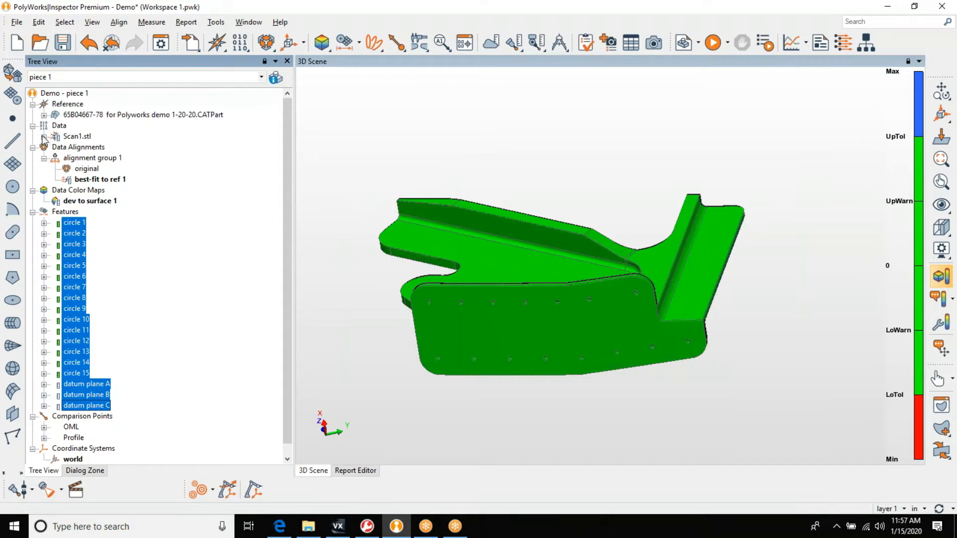
# - Extract the measured values for the OML and Profile comparison points from the scan data
pyautogui.click(70, 427)
pyautogui.keyDown('ctrl'); pyautogui.click(74, 438); pyautogui.keyUp('ctrl')
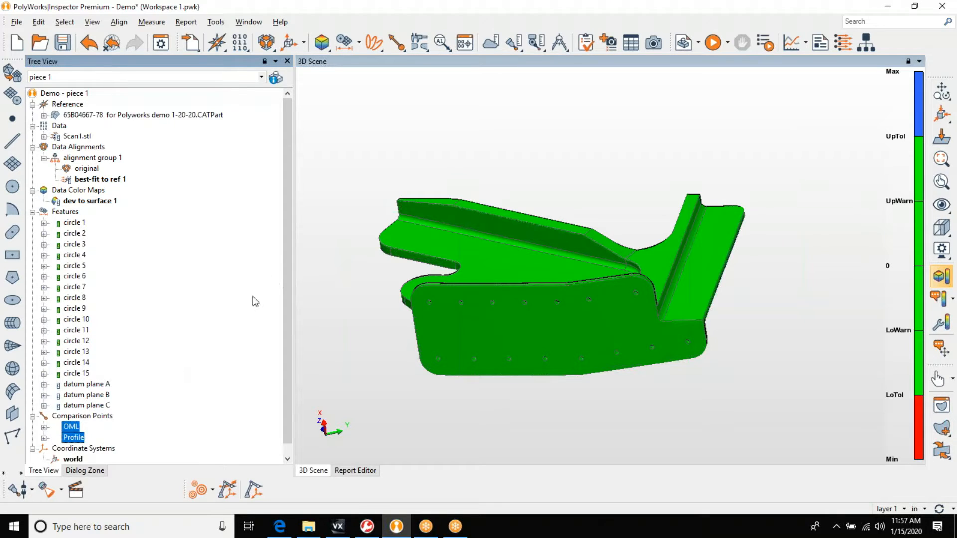
pyautogui.click(490, 44)
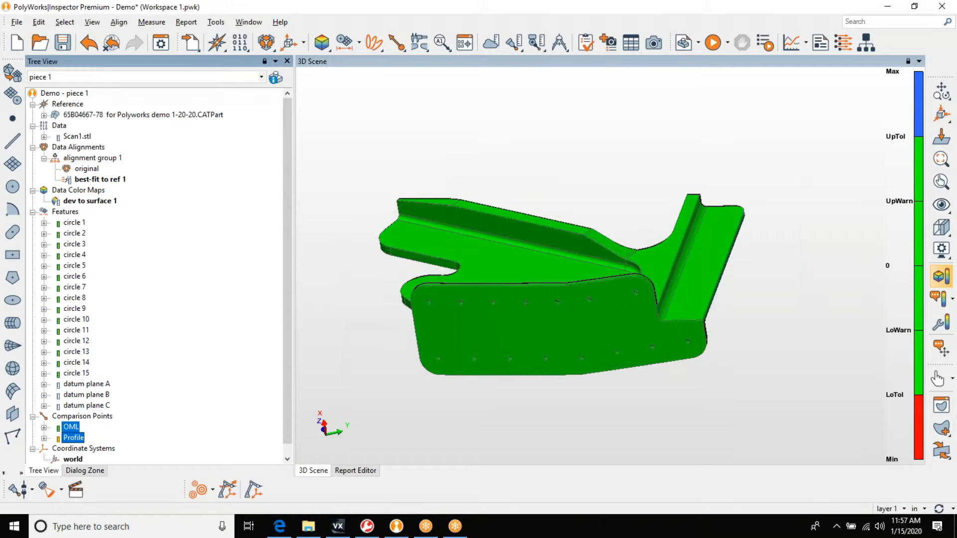
# - Show the circle and datum plane features with their measurement annotations on the color-mapped part
pyautogui.middleClick(51, 213)
pyautogui.scroll(2, 523, 316)
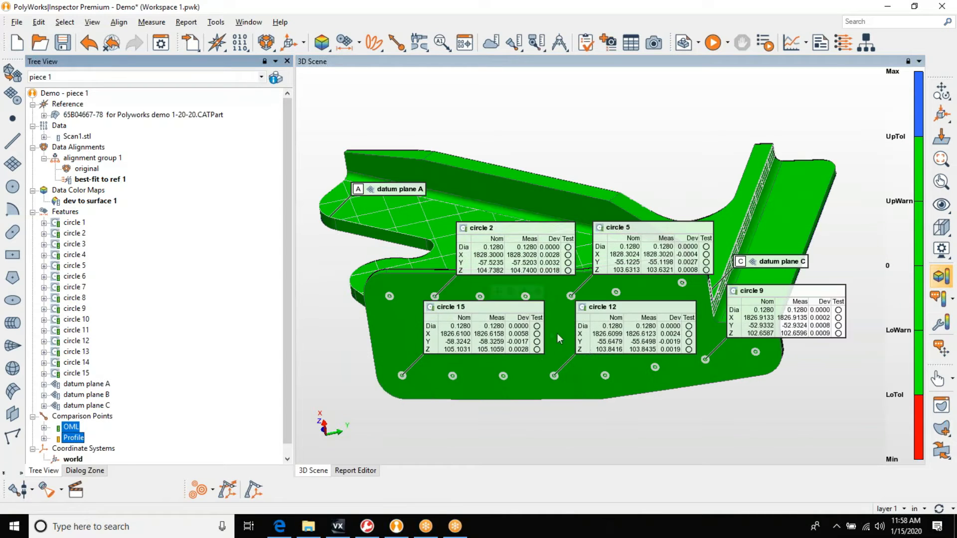
# - Align the scan to the A B C datum reference frame
pyautogui.moveTo(616, 355); pyautogui.dragTo(591, 356)
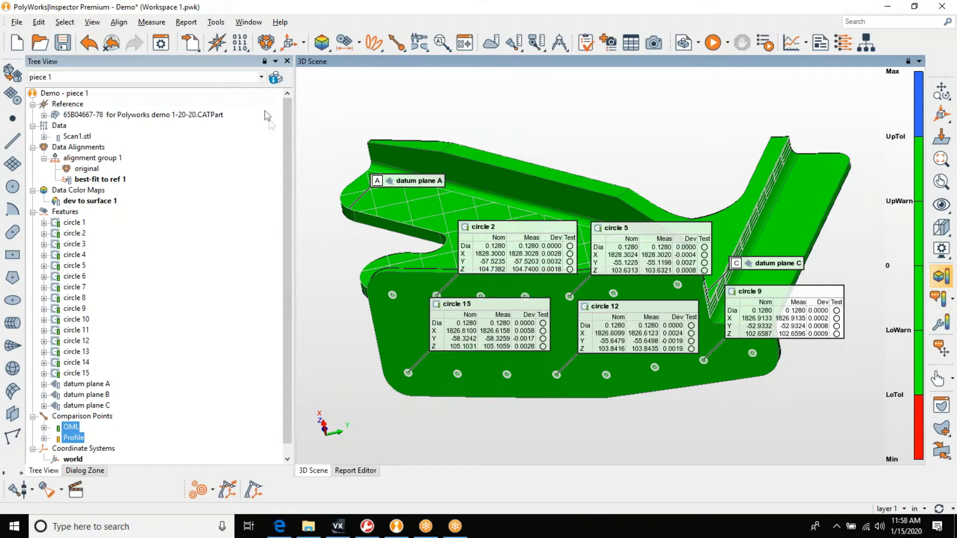
pyautogui.click(267, 44)
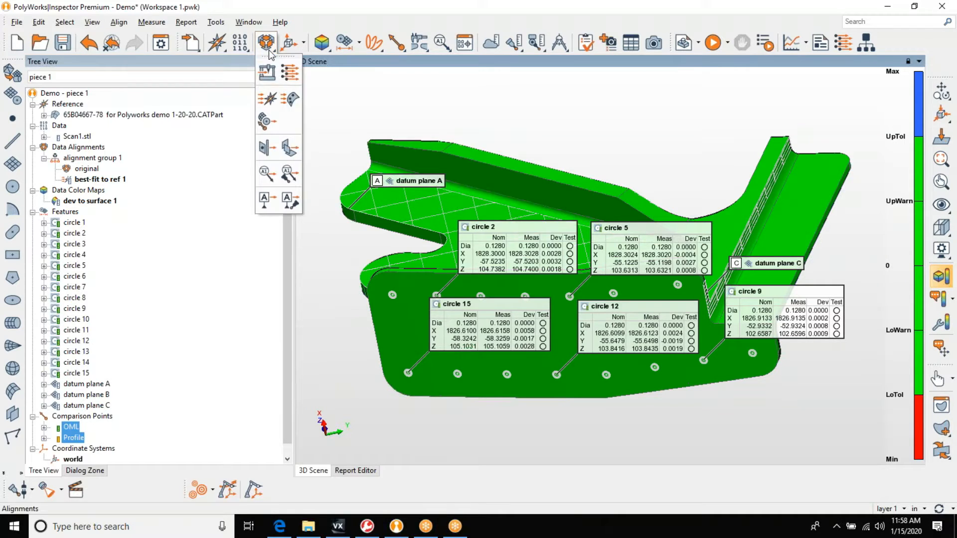
pyautogui.click(267, 200)
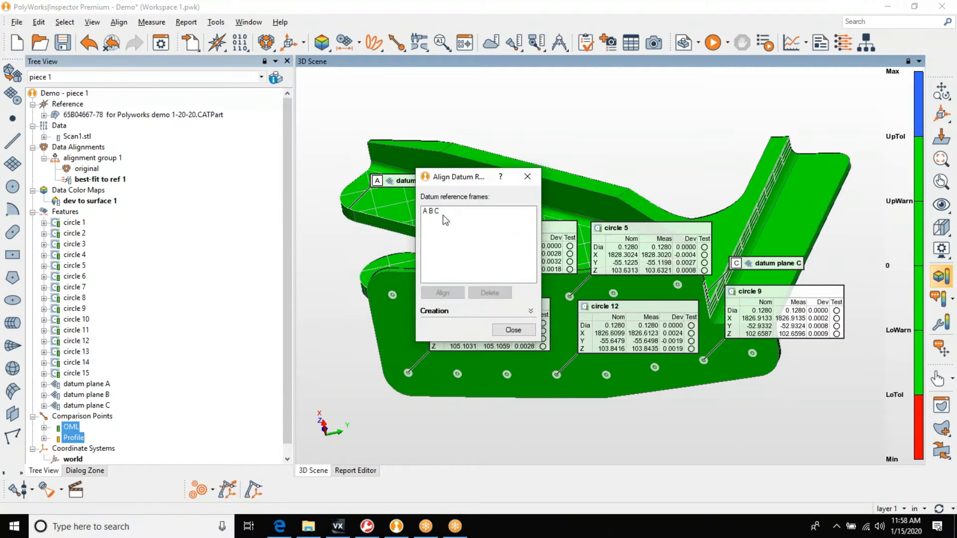
pyautogui.click(432, 211)
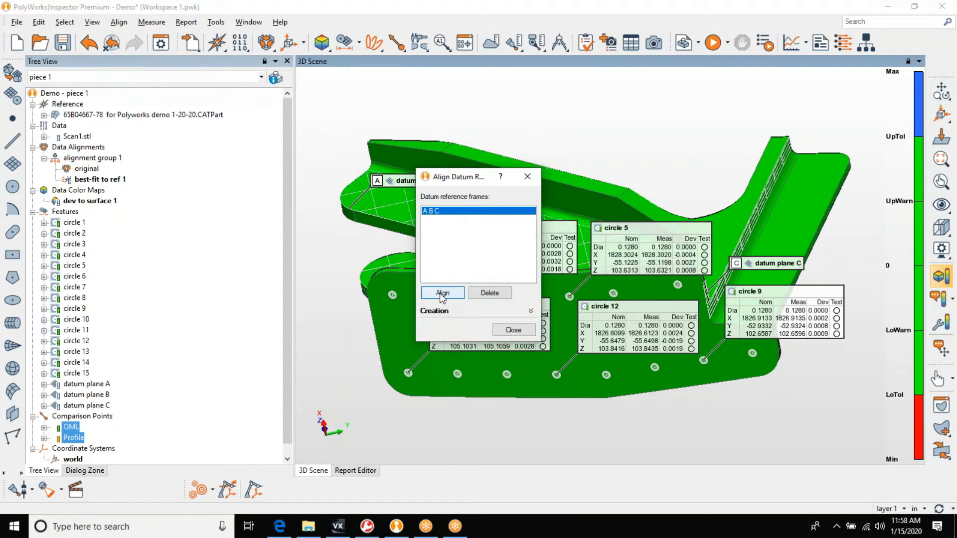
pyautogui.click(442, 293)
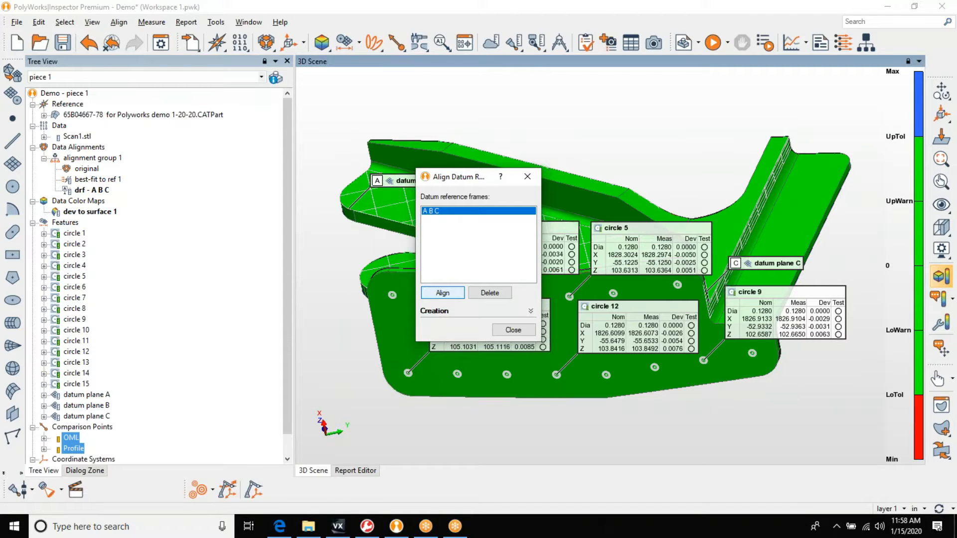
pyautogui.click(512, 329)
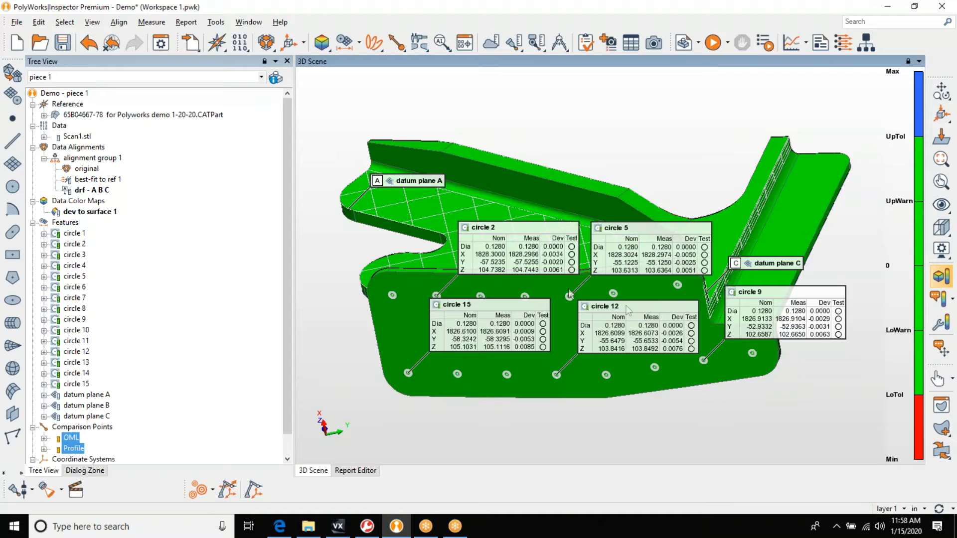
# - Examine the circle annotations' measured coordinates and deviations under the A B C datum alignment
pyautogui.scroll(5, 574, 282)
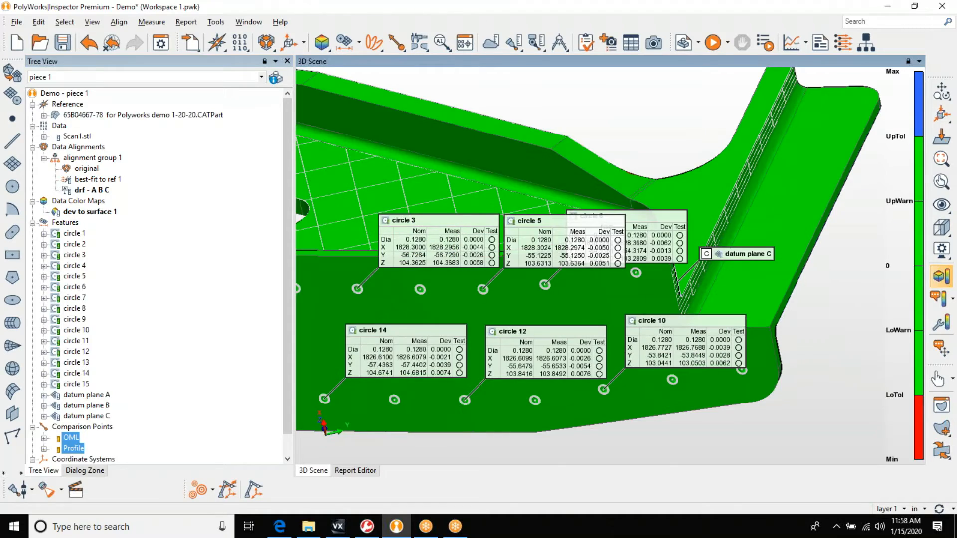
pyautogui.scroll(-5, 574, 282)
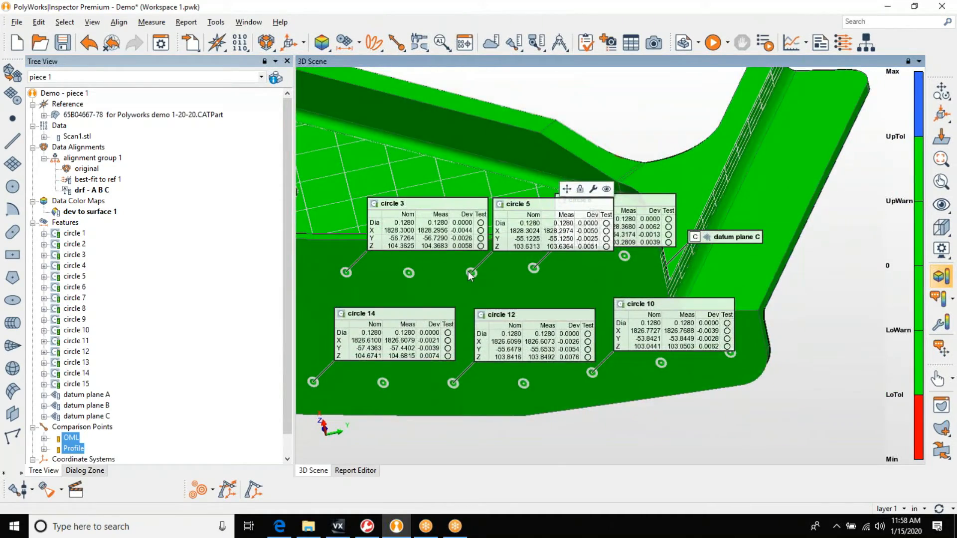
pyautogui.scroll(5, 498, 319)
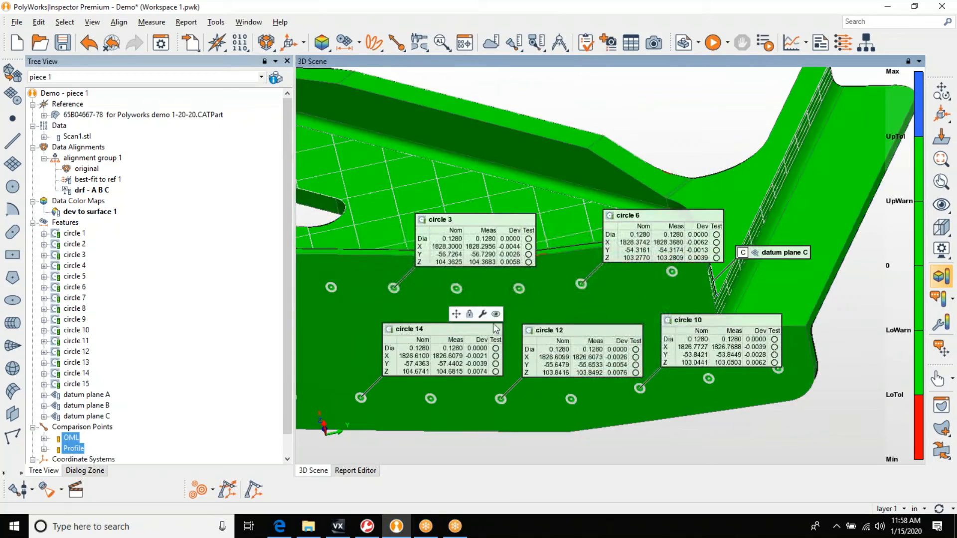
pyautogui.scroll(-4, 500, 321)
pyautogui.moveTo(500, 322); pyautogui.dragTo(515, 318, button='middle')
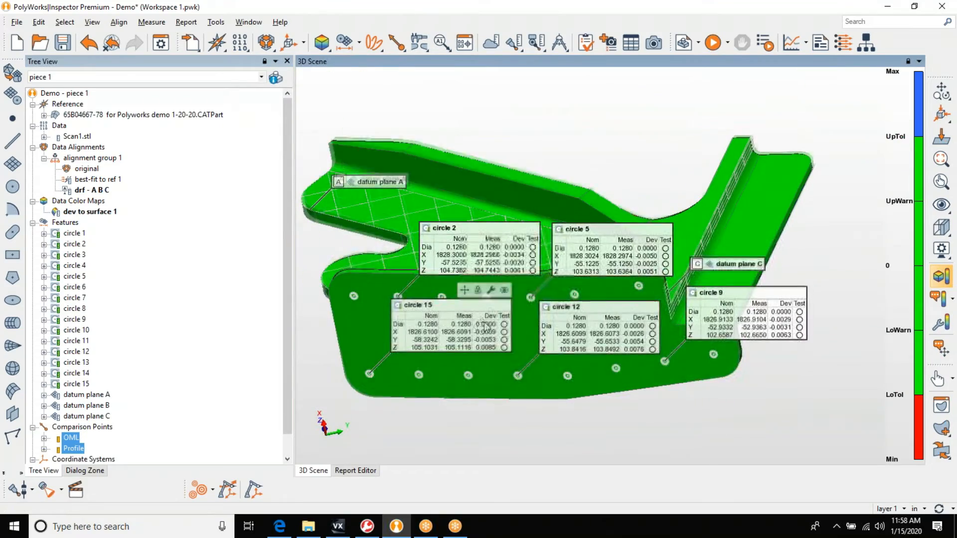
pyautogui.moveTo(482, 313); pyautogui.dragTo(476, 328)
pyautogui.scroll(6, 476, 327)
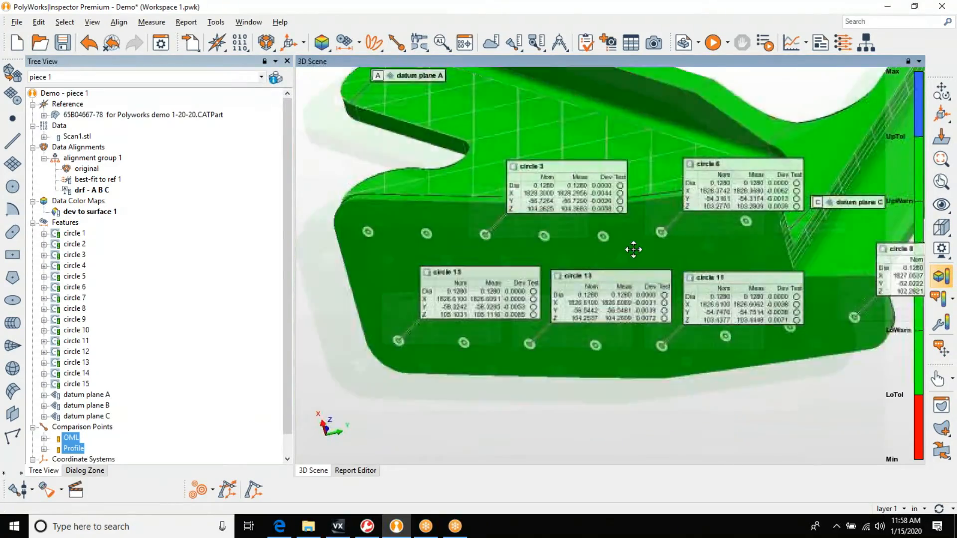
pyautogui.moveTo(560, 268); pyautogui.dragTo(508, 314, button='middle')
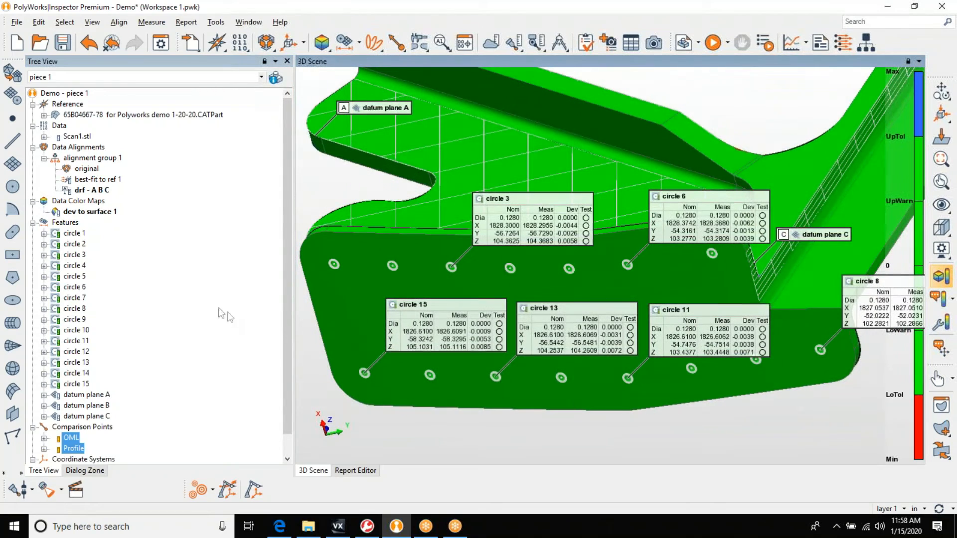
# - Add a scene snapshot and a feature table of circles 1 to 15 to the report, and review the table
pyautogui.click(73, 233)
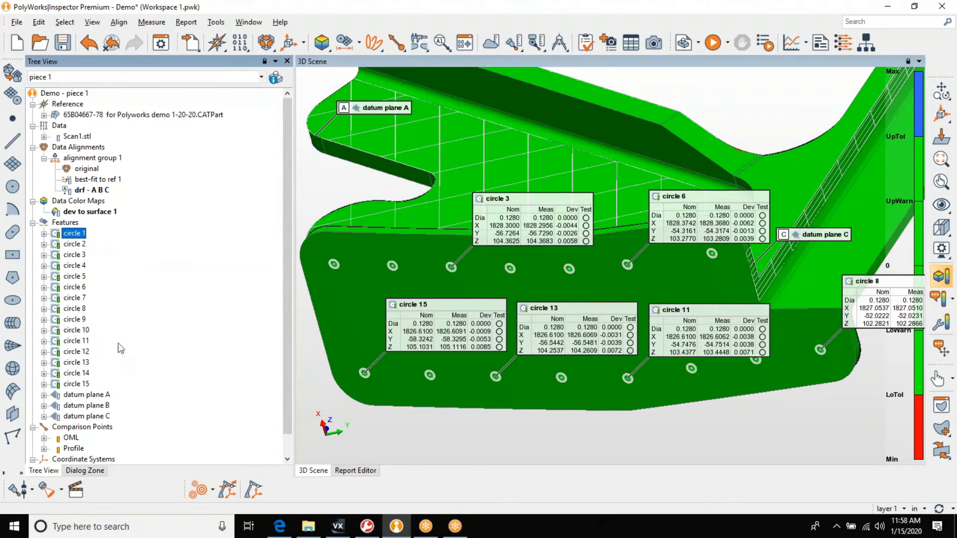
pyautogui.keyDown('shift'); pyautogui.click(80, 384); pyautogui.keyUp('shift')
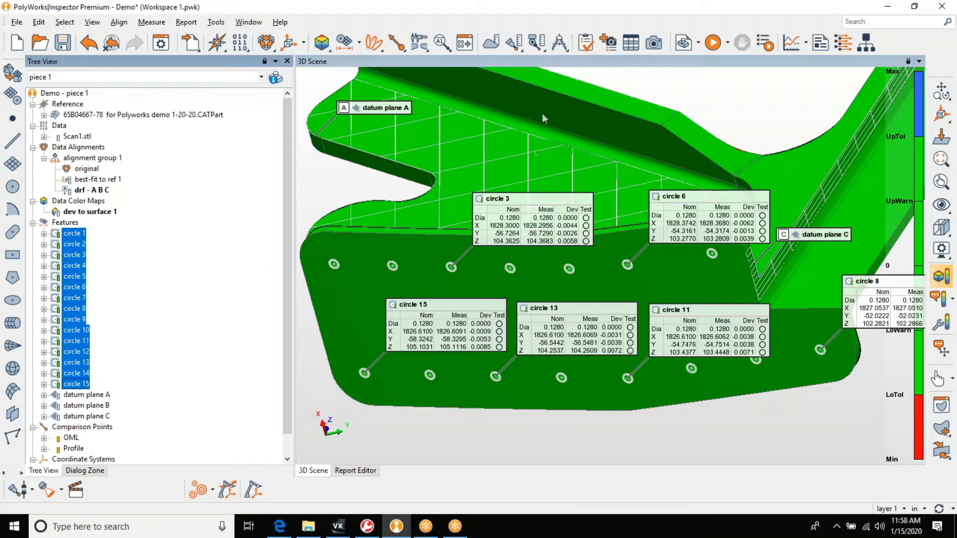
pyautogui.click(635, 45)
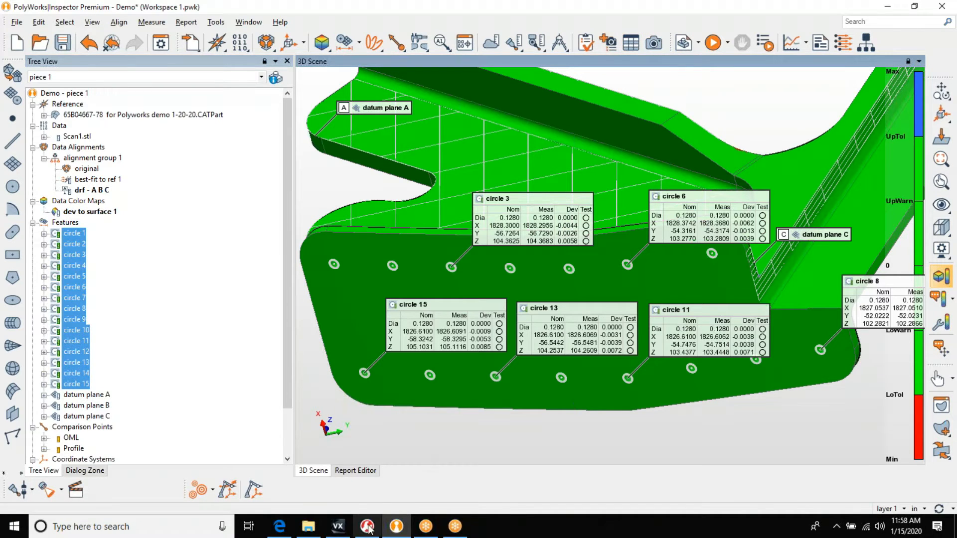
pyautogui.click(355, 470)
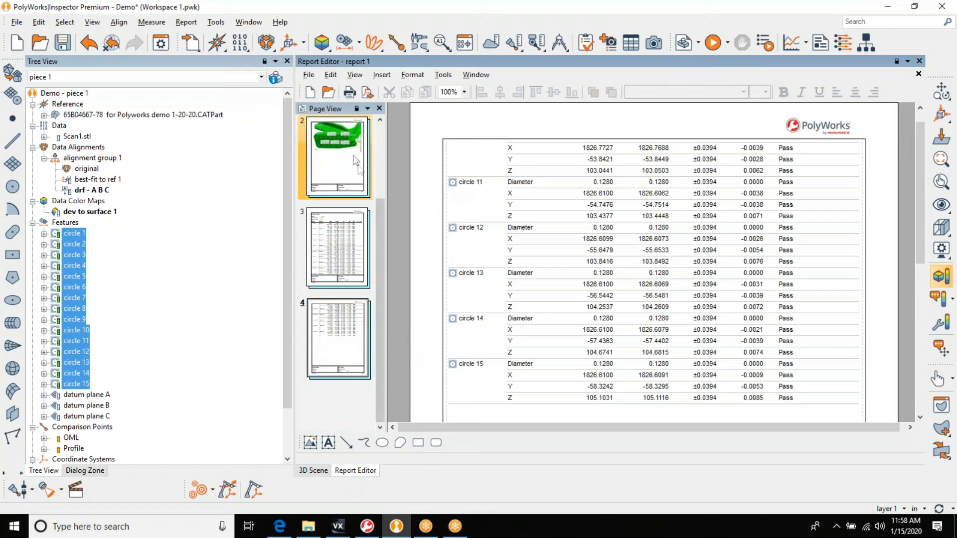
pyautogui.click(336, 238)
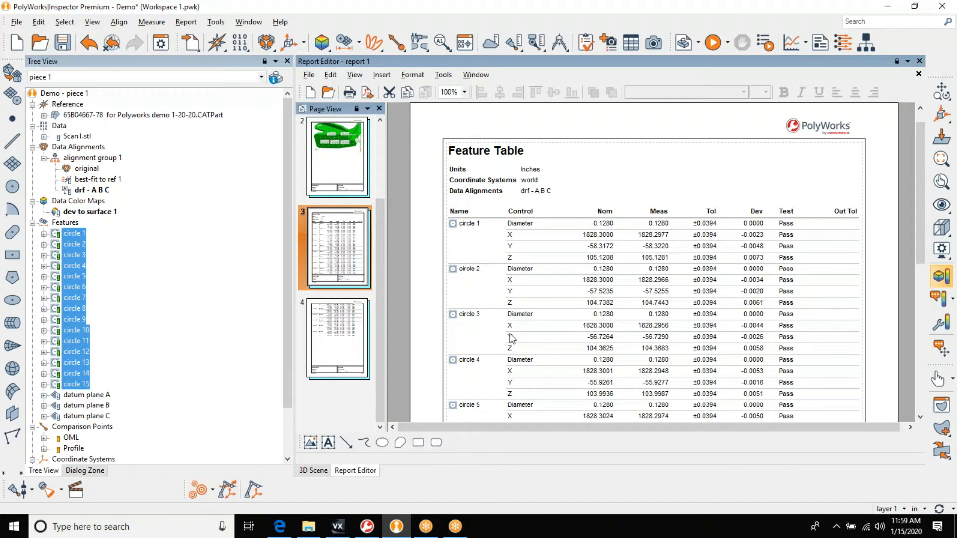
pyautogui.click(313, 470)
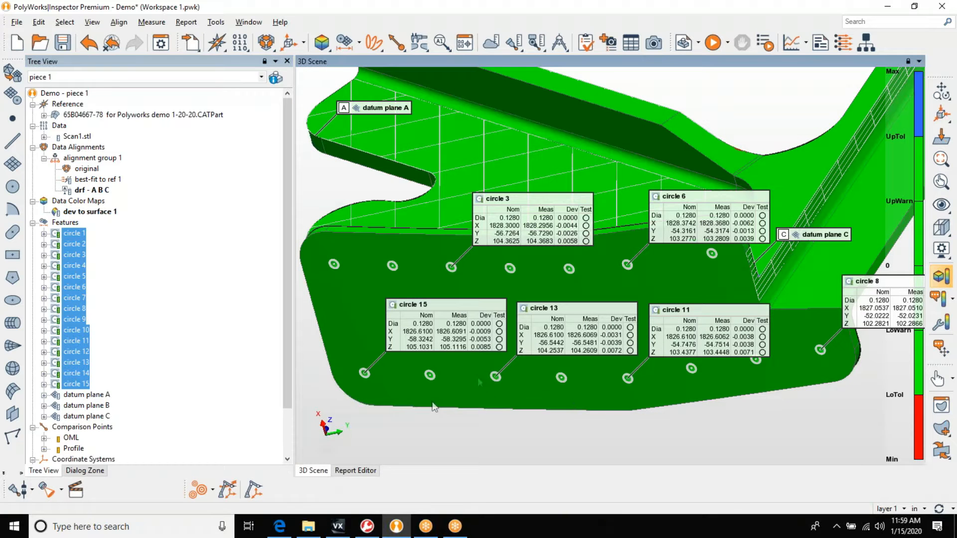
# - Hide all circle and datum plane features together with their annotations from the 3D scene
pyautogui.middleClick(47, 223)
pyautogui.middleClick(47, 222)
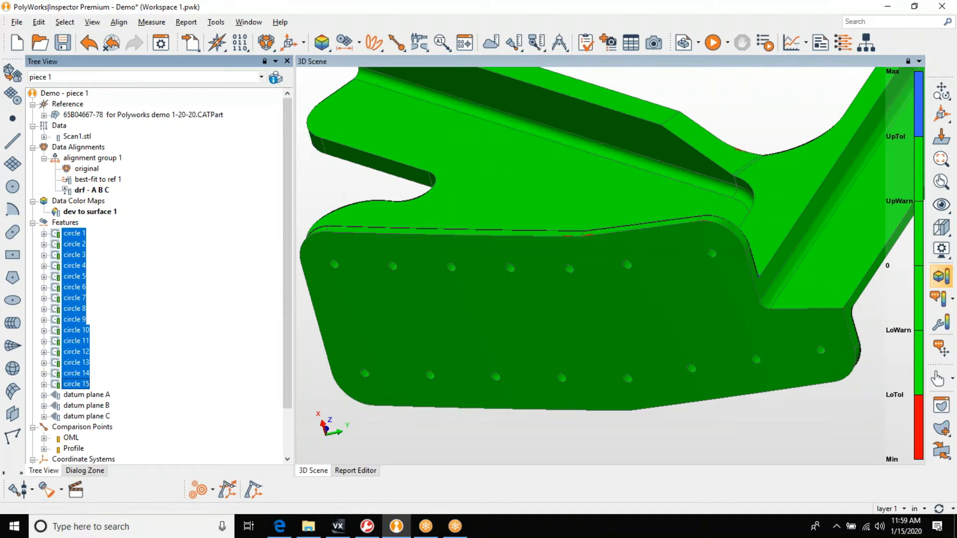
pyautogui.middleClick(47, 223)
pyautogui.scroll(-2, 377, 302)
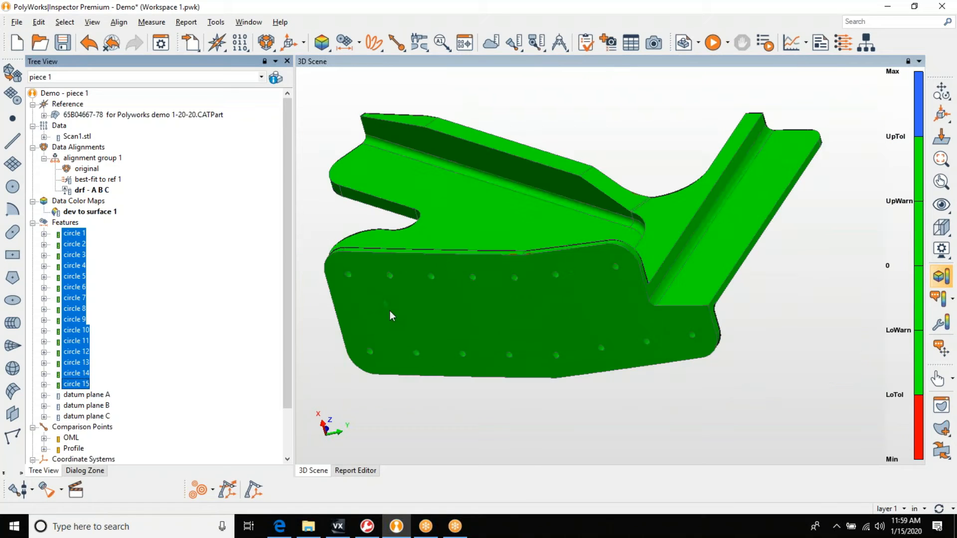
# - Show the OML comparison points with their surface distance annotations and frame them on the color-mapped part
pyautogui.click(156, 342)
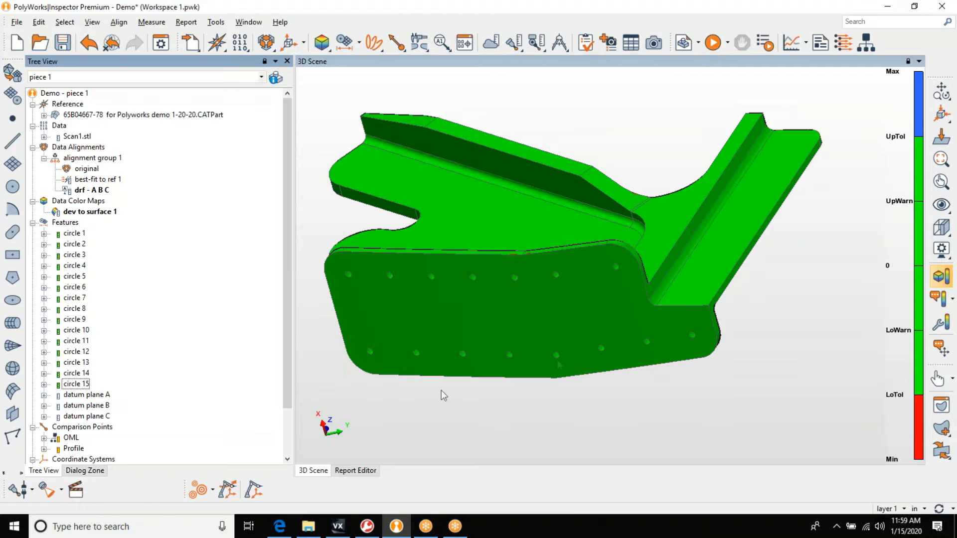
pyautogui.moveTo(549, 320)
pyautogui.mouseDown(button='middle')
pyautogui.moveTo(593, 301)
pyautogui.moveTo(617, 303)
pyautogui.mouseUp(button='middle')
pyautogui.scroll(3, 593, 300)
pyautogui.scroll(-3, 593, 300)
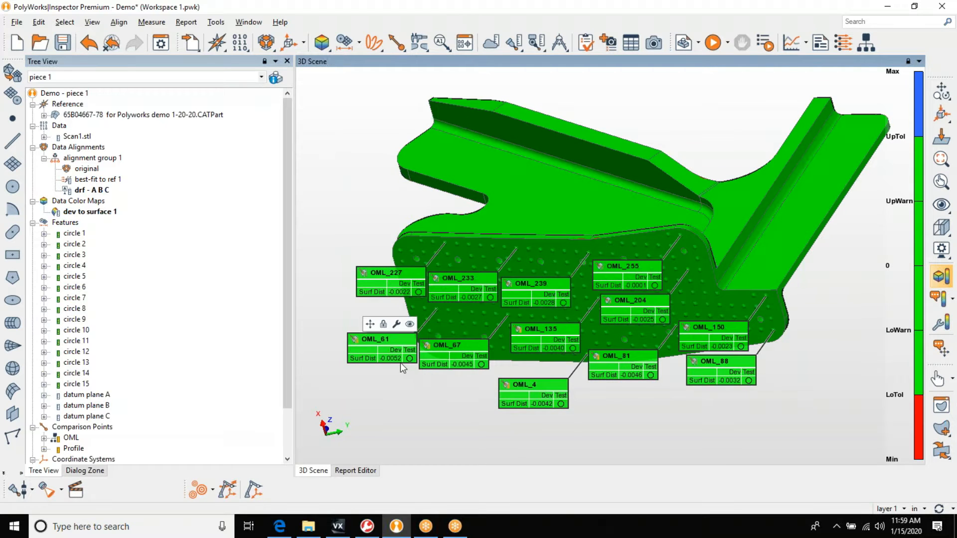
pyautogui.scroll(3, 594, 309)
pyautogui.moveTo(609, 309)
pyautogui.mouseDown(button='middle')
pyautogui.moveTo(658, 303)
pyautogui.moveTo(636, 314)
pyautogui.mouseUp(button='middle')
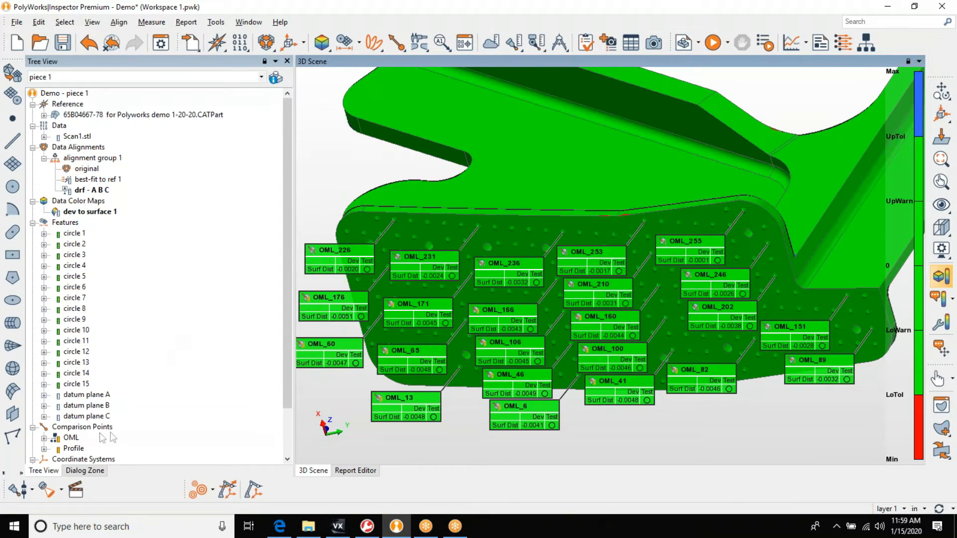
# - Add a scene snapshot and a results table of the OML comparison points to the report
pyautogui.click(71, 438)
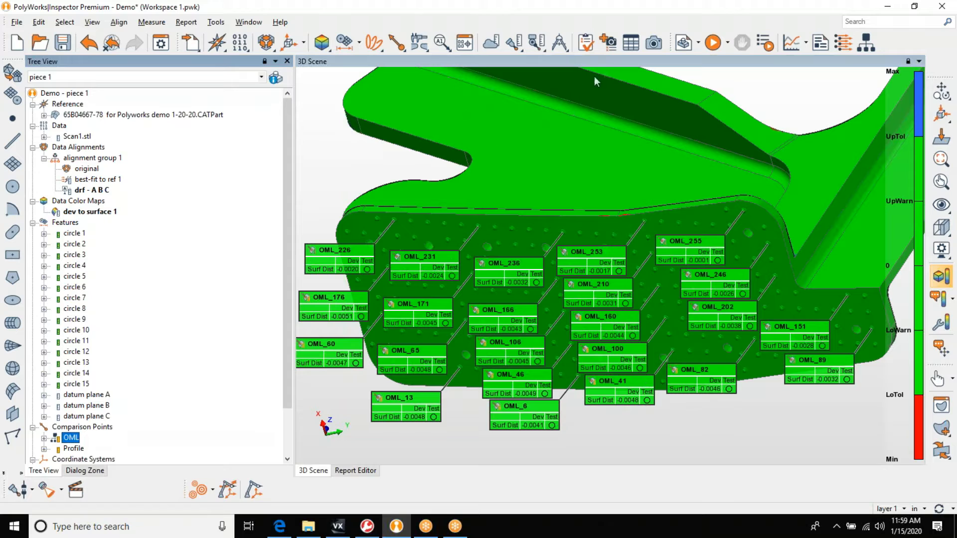
pyautogui.click(631, 42)
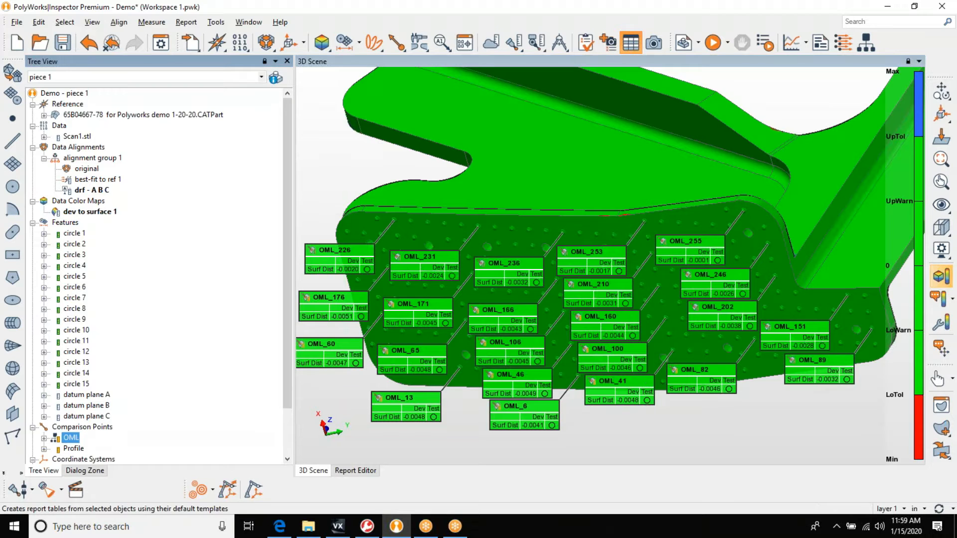
pyautogui.click(375, 472)
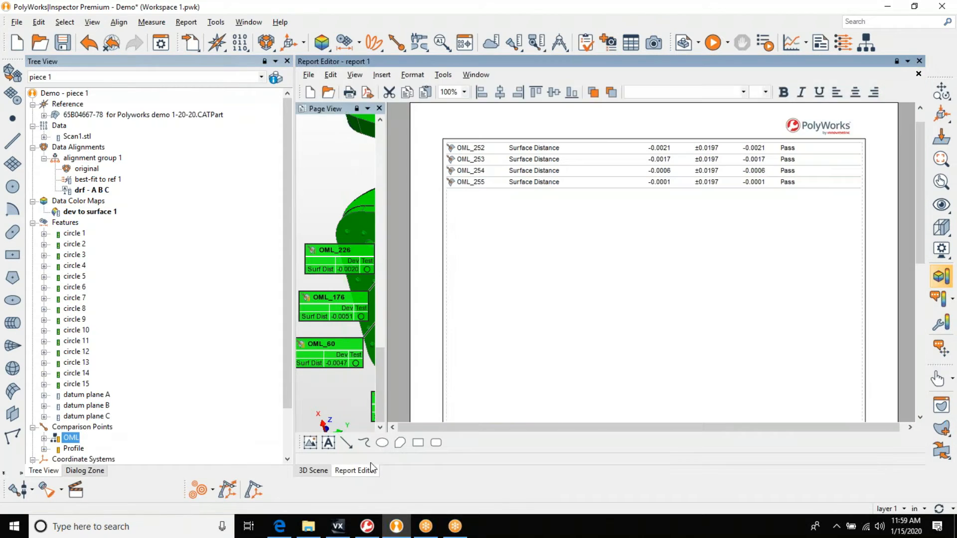
# - Review the report's OML snapshot and the first page of its comparison point table, and return to the 3D scene
pyautogui.scroll(10, 330, 168)
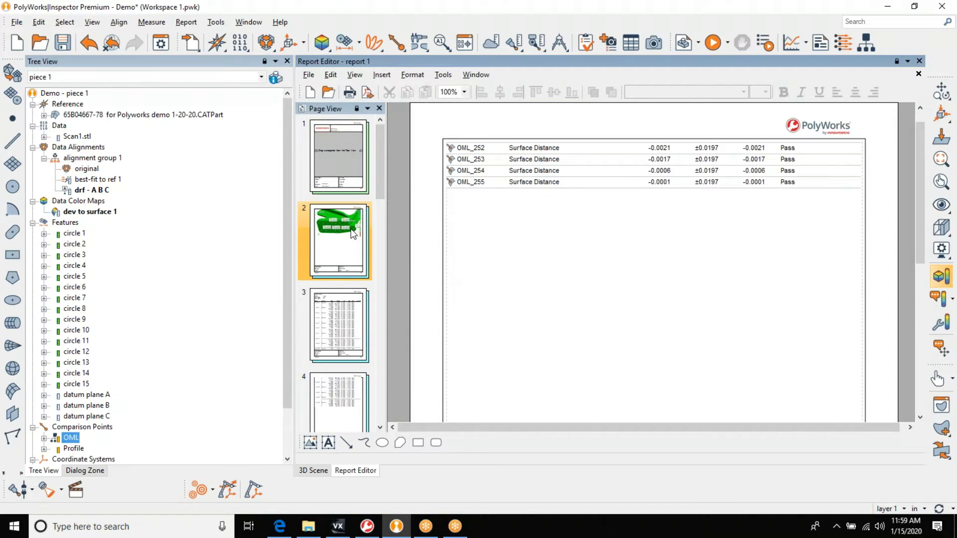
pyautogui.scroll(-4, 353, 234)
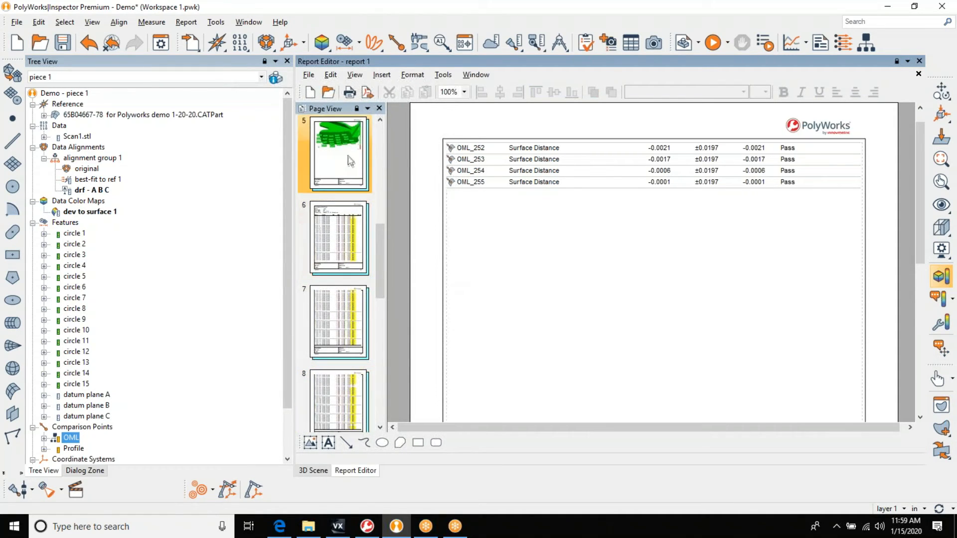
pyautogui.scroll(2, 348, 161)
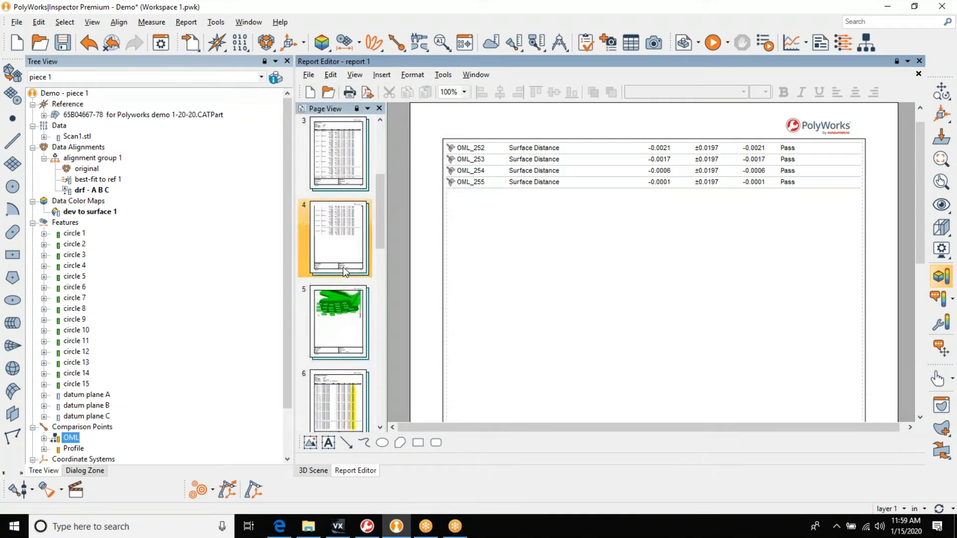
pyautogui.click(342, 306)
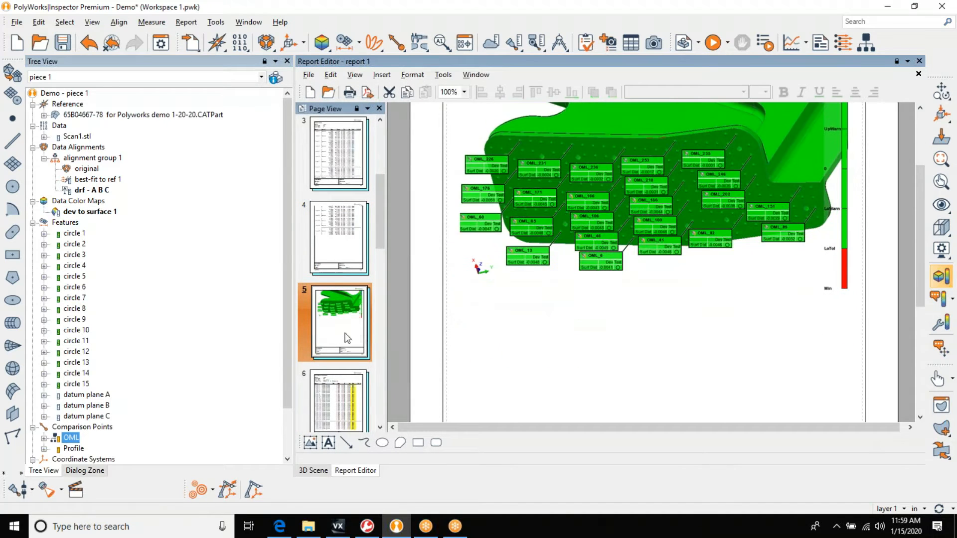
pyautogui.click(331, 396)
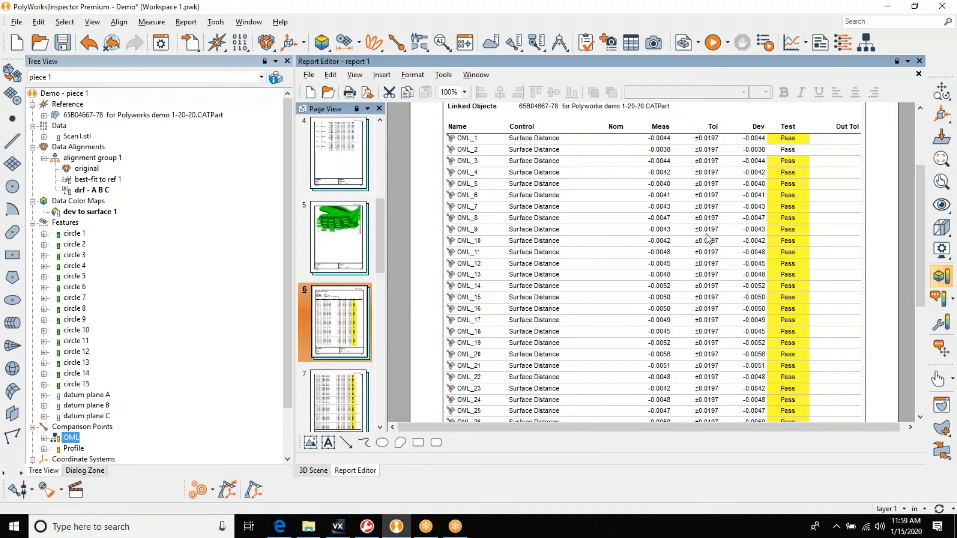
pyautogui.click(313, 471)
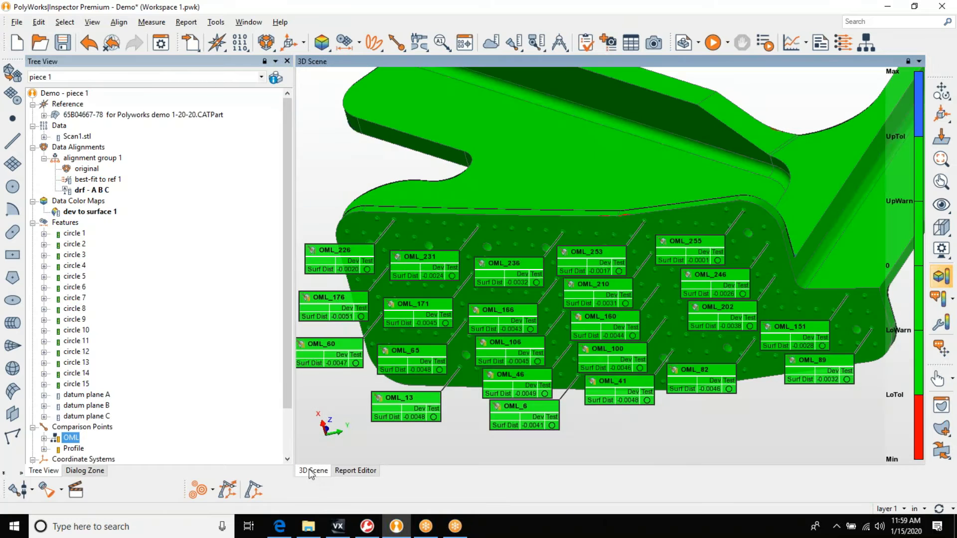
# - Set the surface distance tolerance of the OML comparison points to an upper value of .015 and a lower value of -.015
pyautogui.click(470, 46)
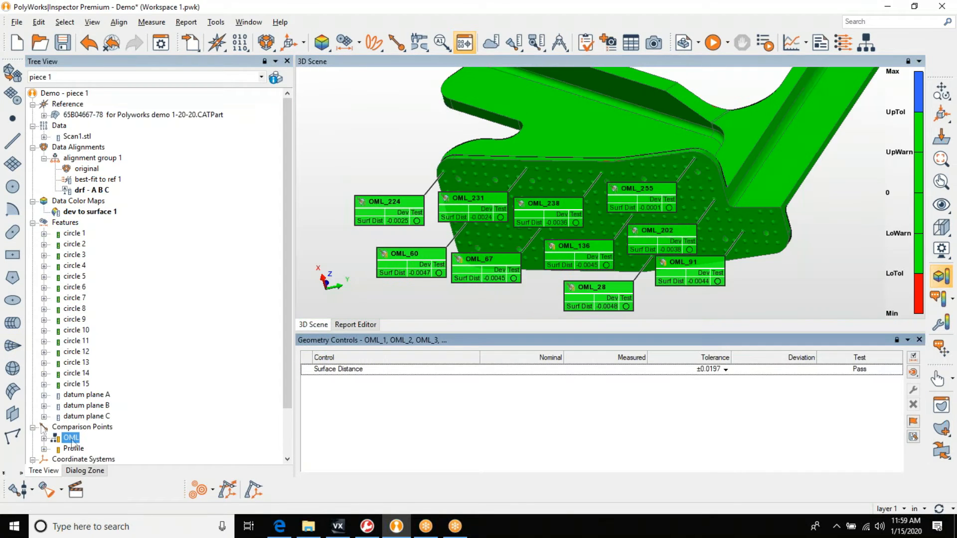
pyautogui.click(75, 439)
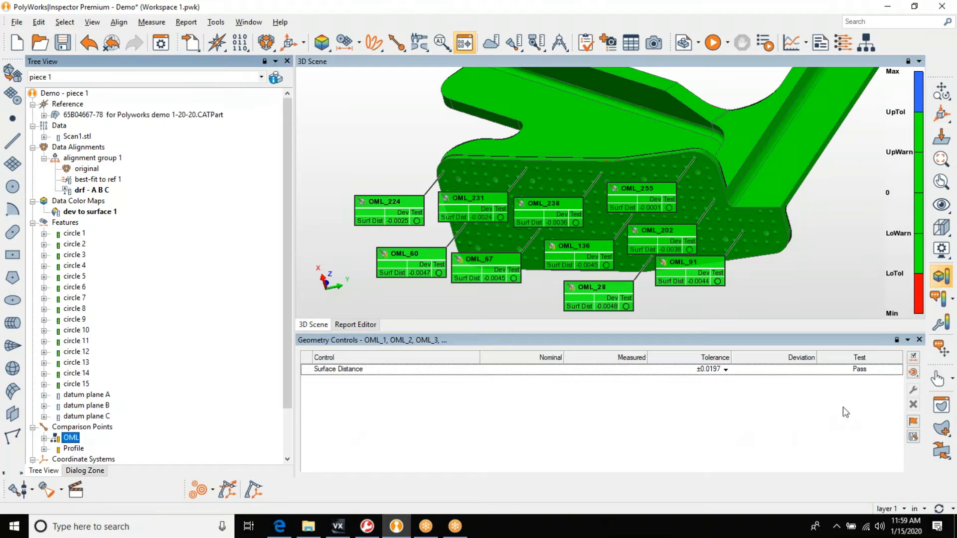
pyautogui.click(725, 370)
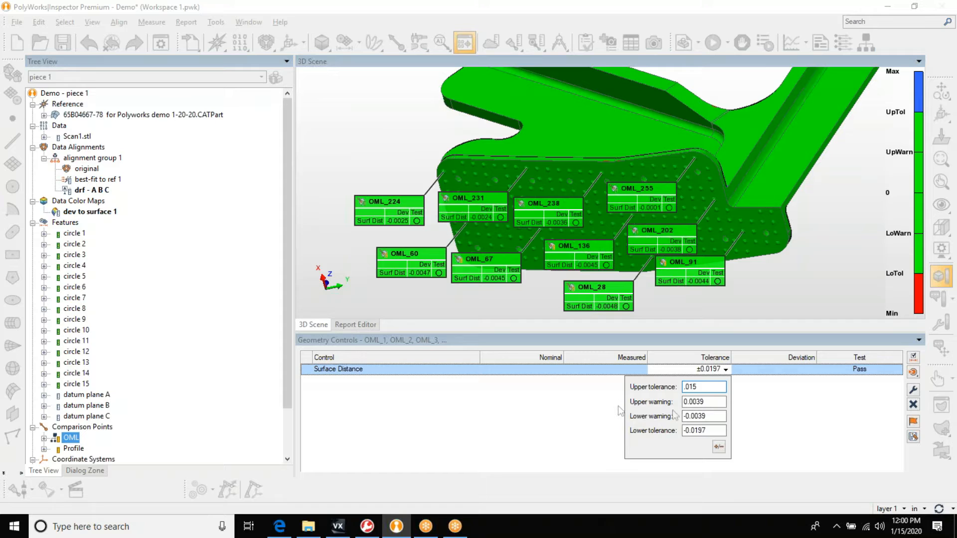
pyautogui.moveTo(683, 431); pyautogui.dragTo(720, 431)
pyautogui.write('-')
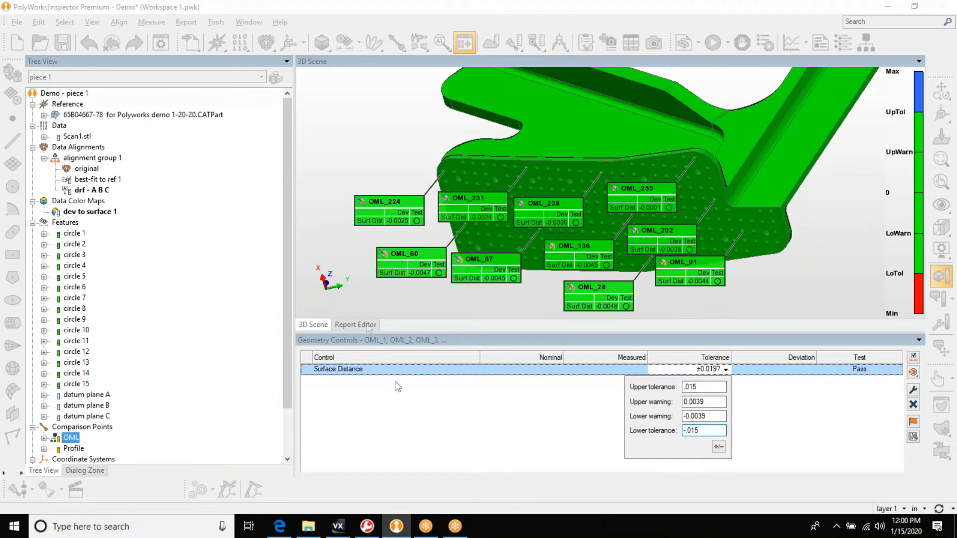
pyautogui.click(566, 437)
pyautogui.rightClick(566, 436)
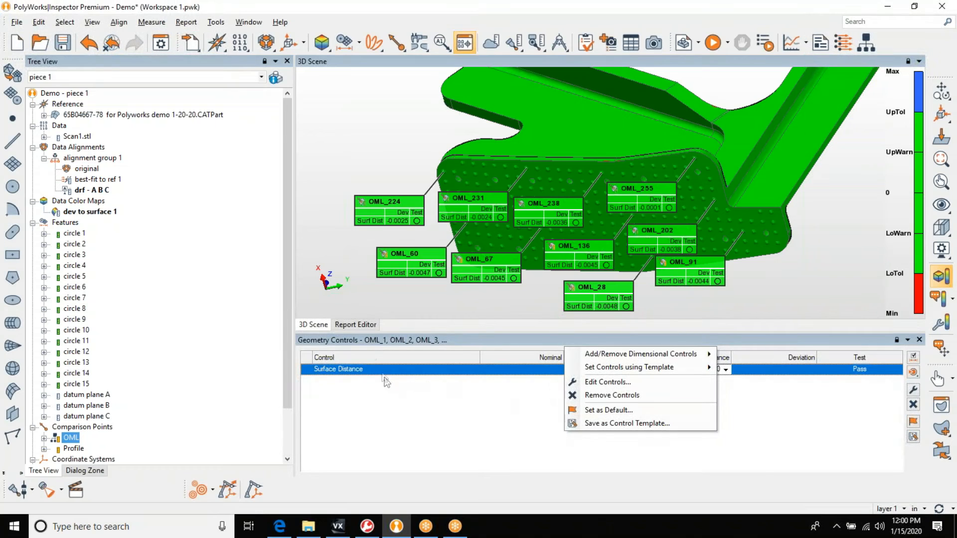
# - Check the tolerances in the report's OML comparison point table and circle table, and return to the 3D scene
pyautogui.click(357, 320)
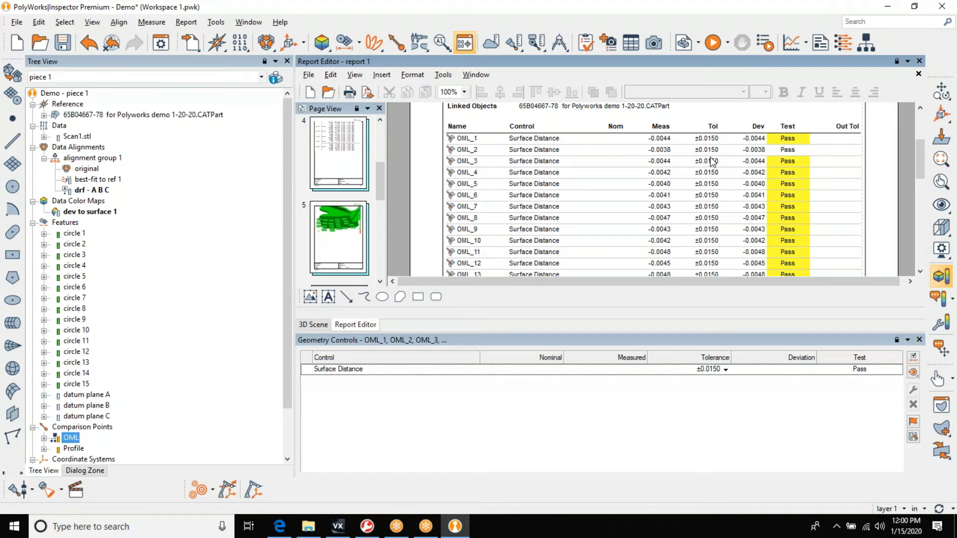
pyautogui.scroll(-5, 710, 217)
pyautogui.click(351, 157)
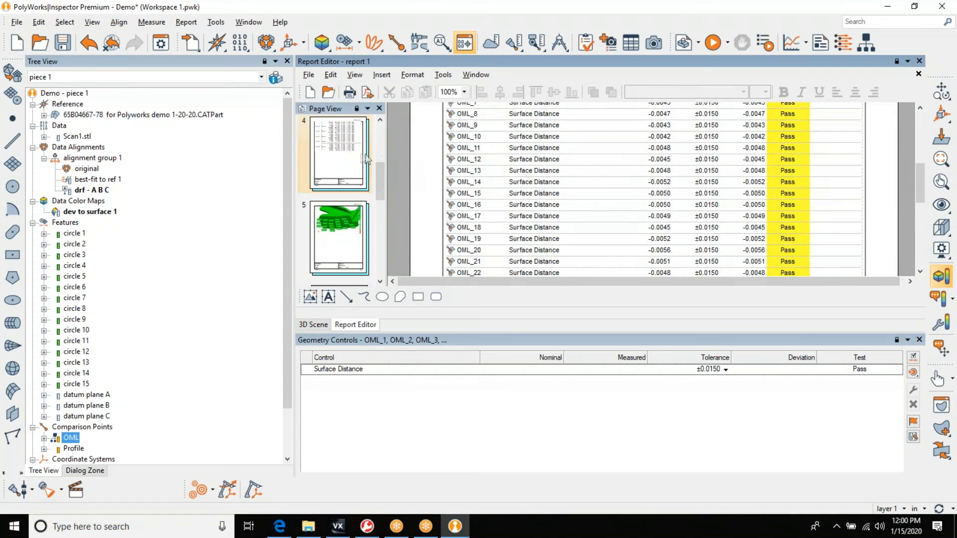
pyautogui.scroll(5, 598, 204)
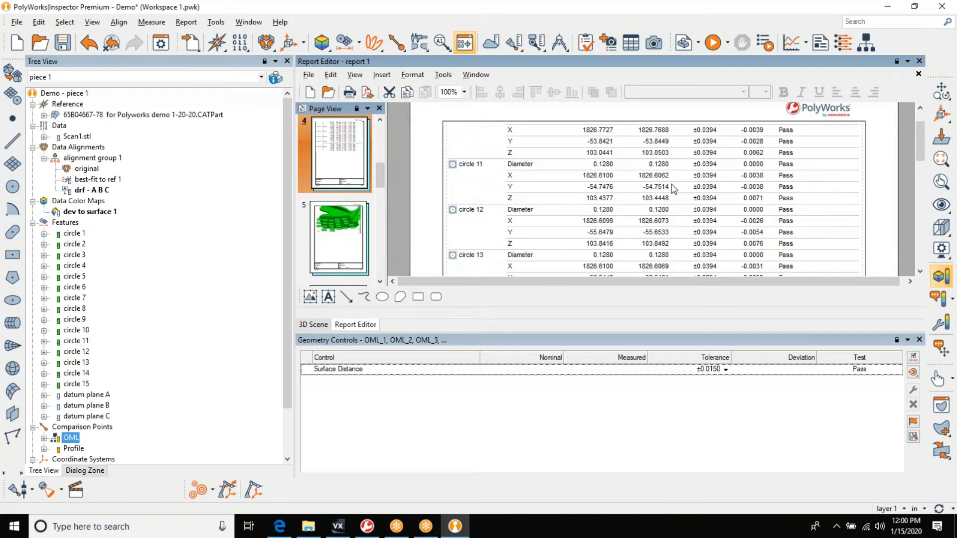
pyautogui.scroll(-2, 673, 197)
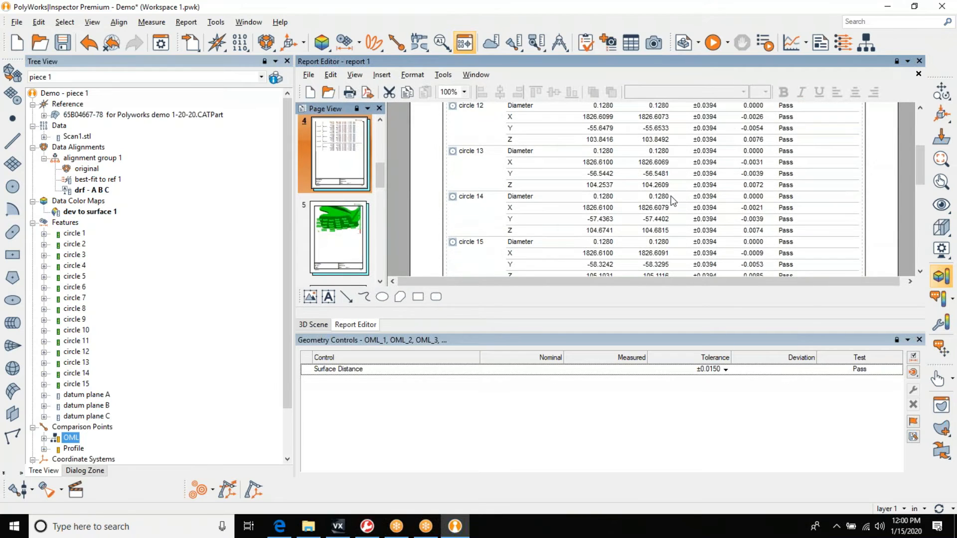
pyautogui.click(321, 325)
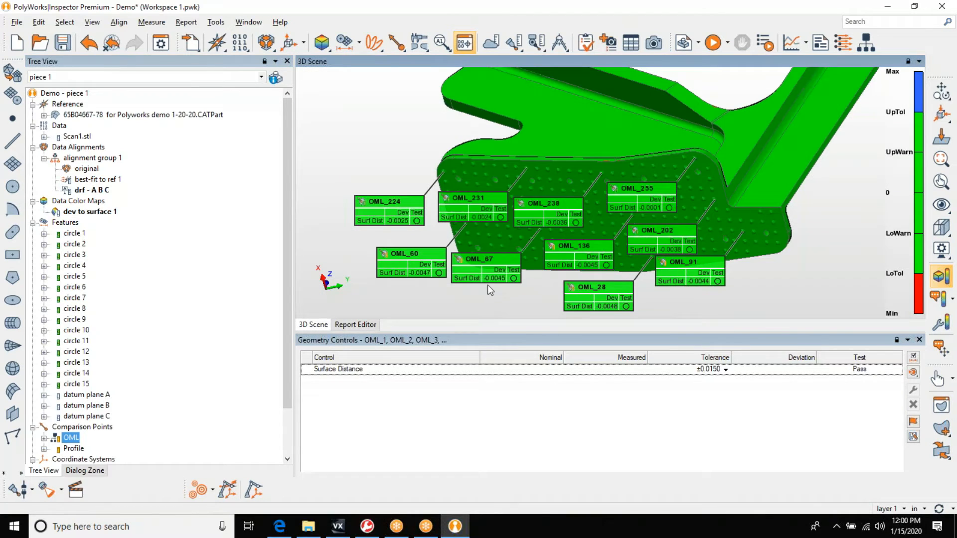
# - Hide the OML comparison points, show the Profile comparison points with their annotations, and close the geometry controls
pyautogui.click(58, 439)
pyautogui.click(58, 449)
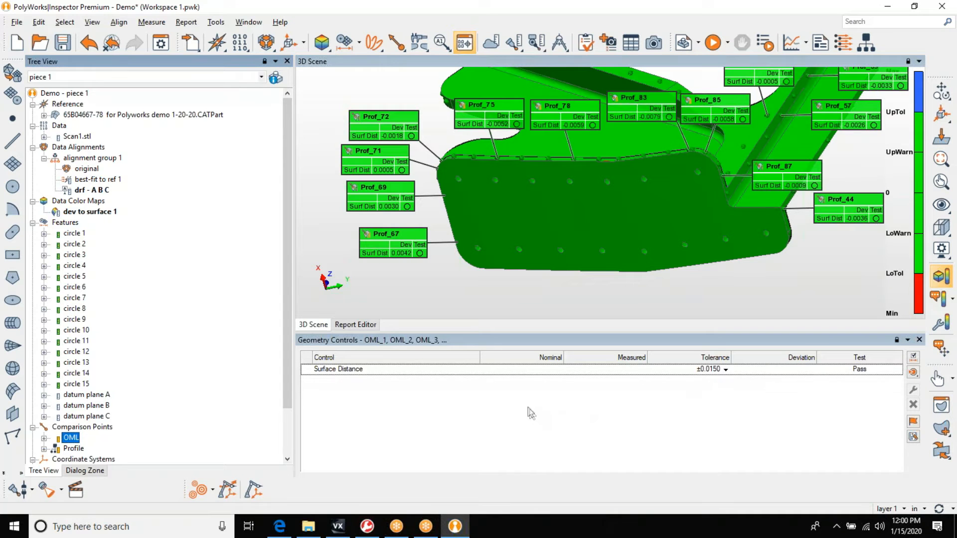
pyautogui.click(920, 341)
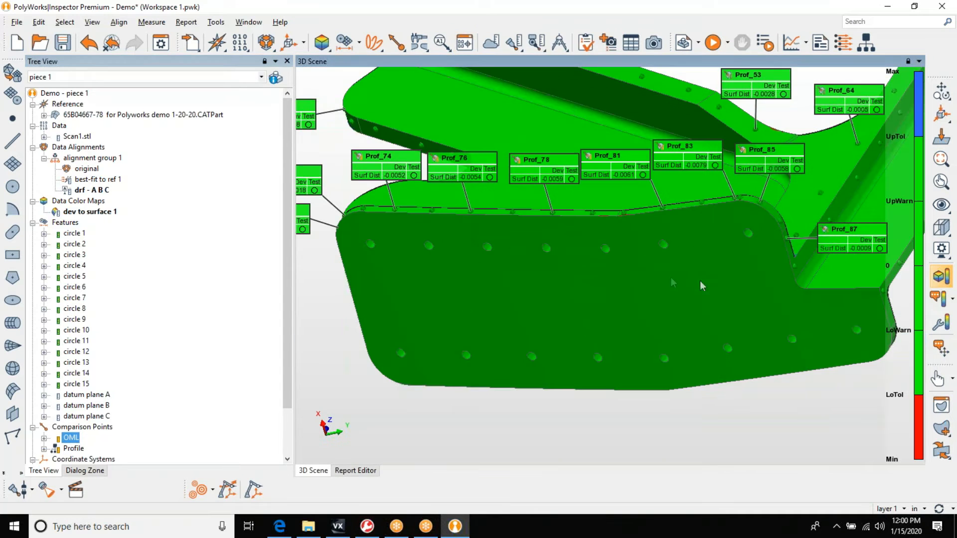
# - Add two scene snapshots of the Profile comparison points from different viewing angles and their results table to the report
pyautogui.scroll(-3, 621, 289)
pyautogui.scroll(2, 610, 303)
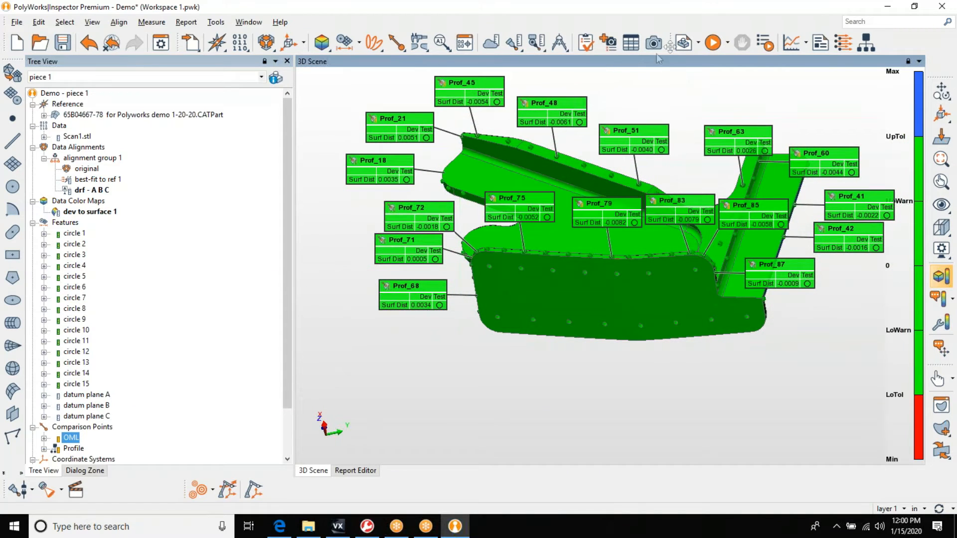
pyautogui.moveTo(555, 234); pyautogui.dragTo(485, 329)
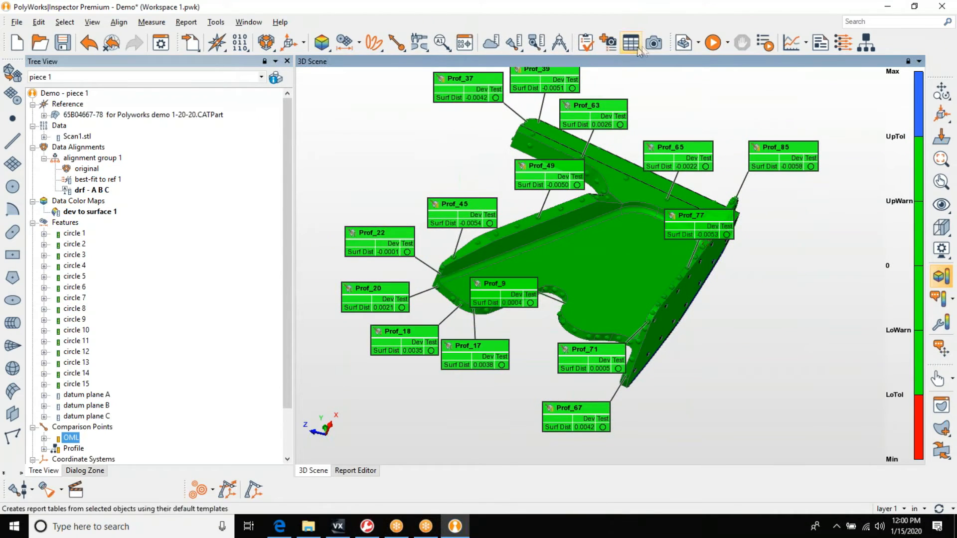
pyautogui.click(73, 449)
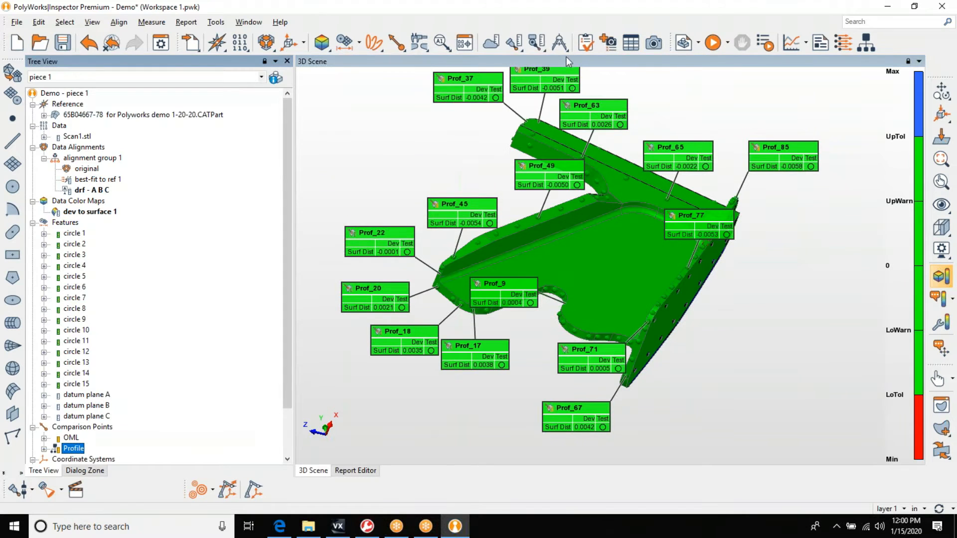
pyautogui.click(631, 42)
# - Review the report's Profile snapshots and the first page of the Profile comparison point table, and return to the 3D scene
pyautogui.click(364, 471)
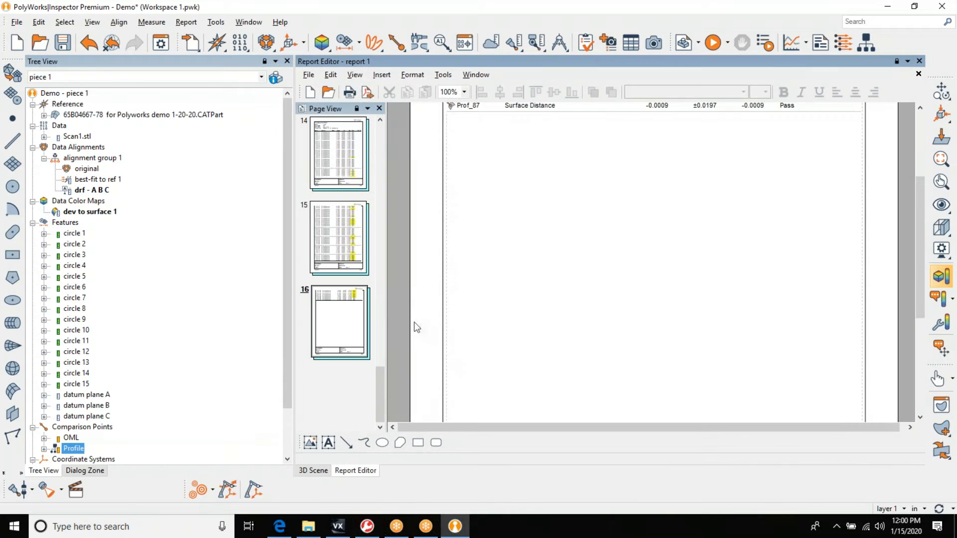
pyautogui.scroll(4, 344, 239)
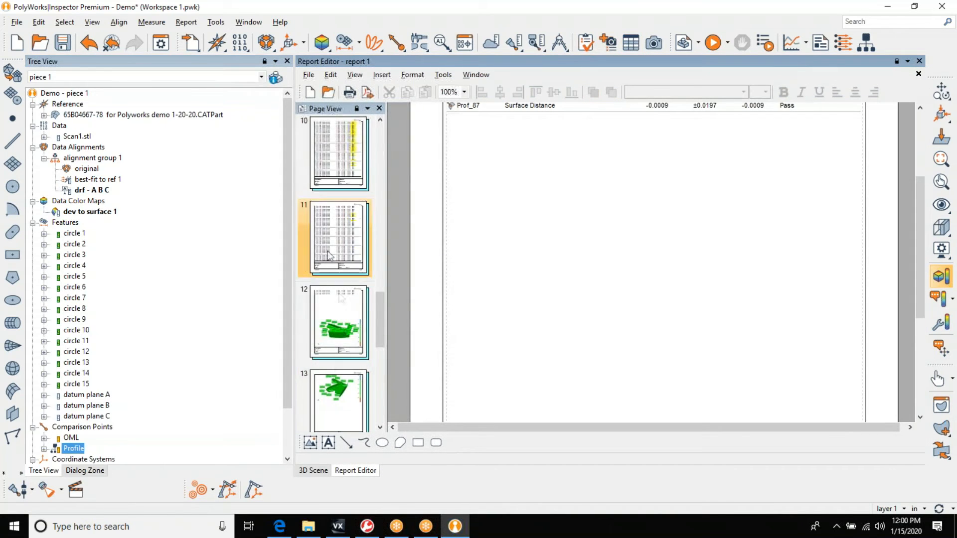
pyautogui.click(350, 333)
pyautogui.click(366, 380)
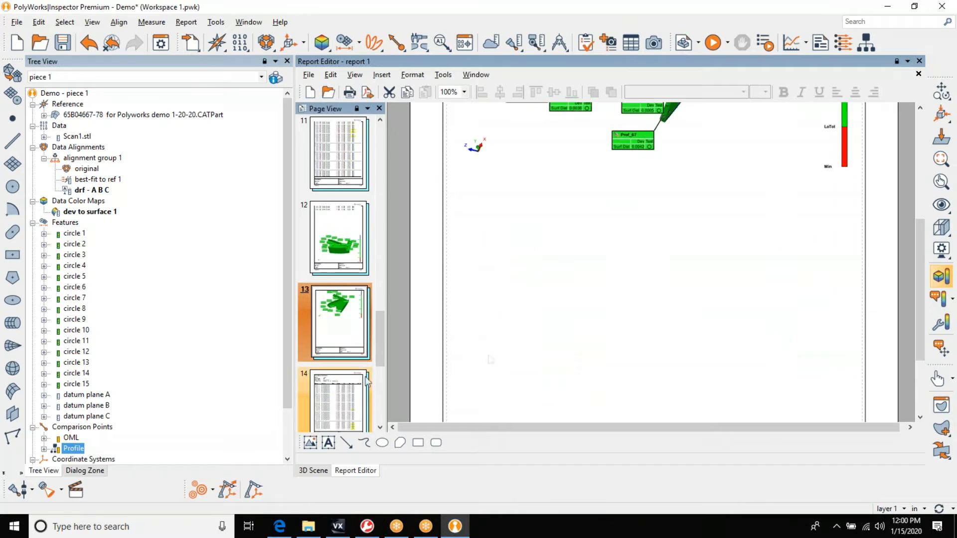
pyautogui.click(347, 403)
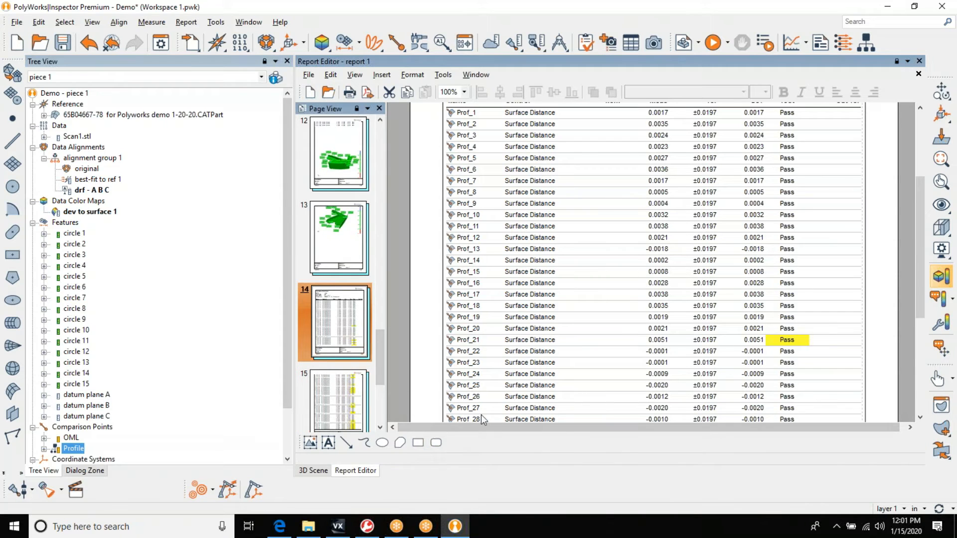
pyautogui.click(312, 470)
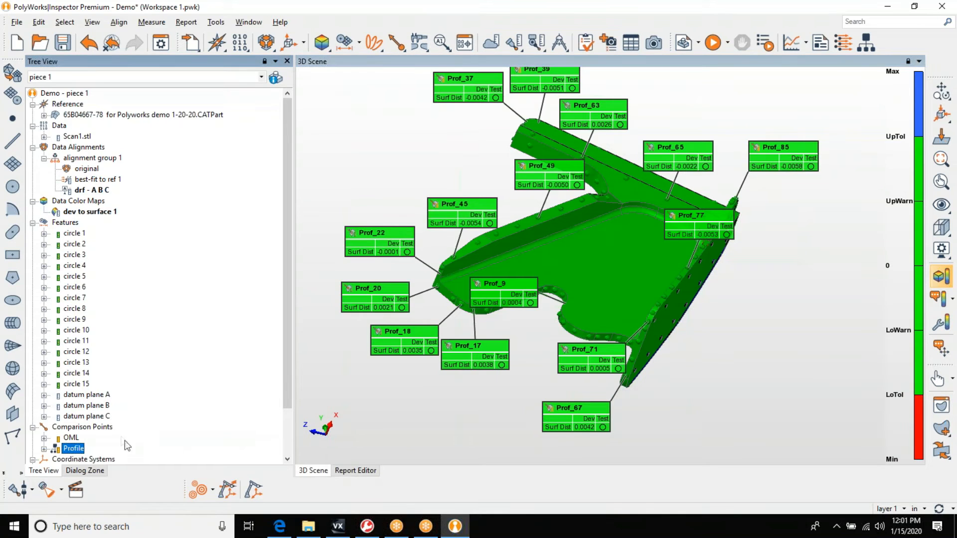
# - Set the surface distance tolerance of the Profile comparison points to an upper value of .015 and a lower value of -.015
pyautogui.click(463, 43)
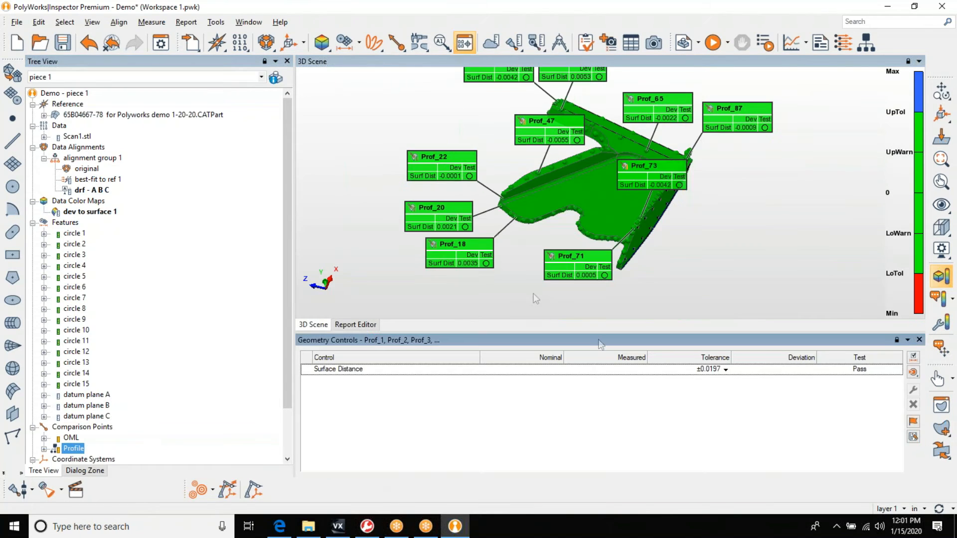
pyautogui.click(725, 370)
pyautogui.write('.015')
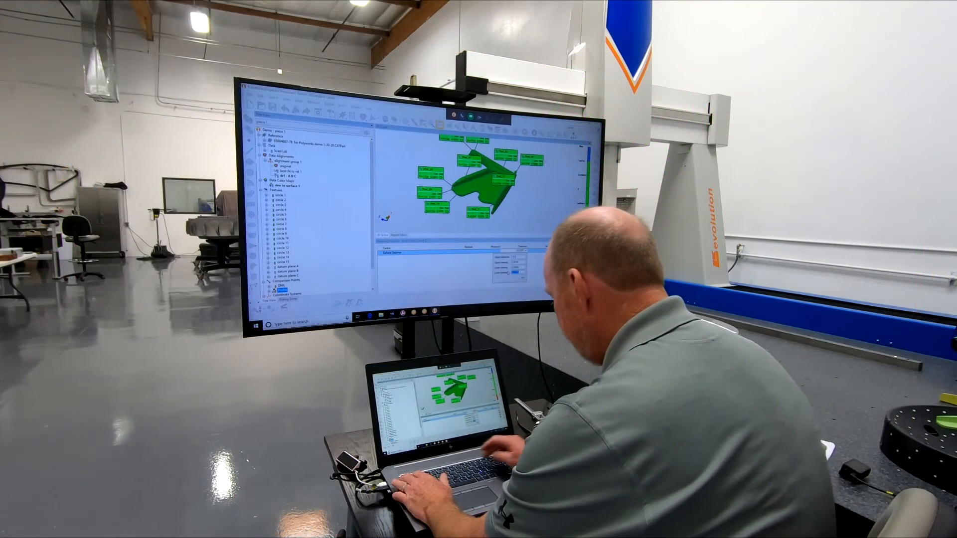
pyautogui.write('-.015')
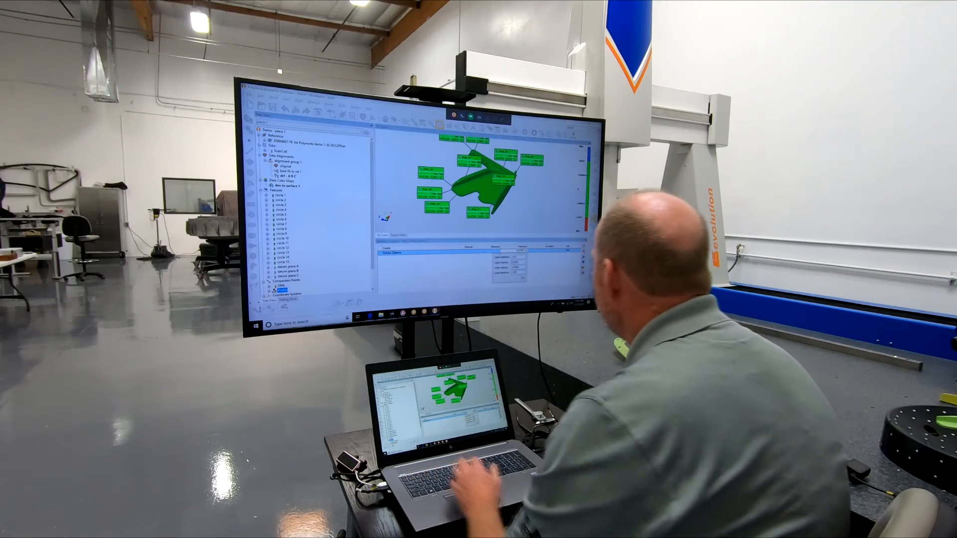
pyautogui.rightClick(468, 275)
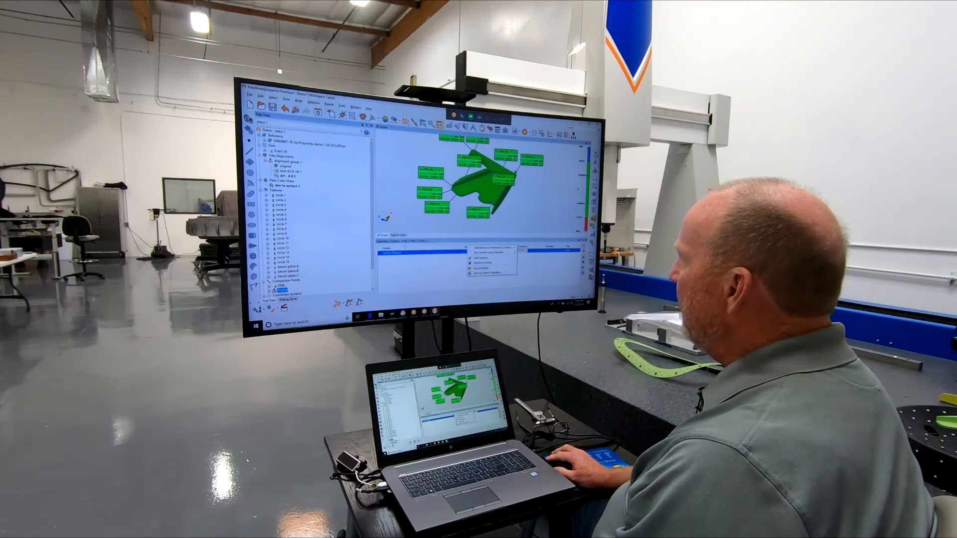
# - Check the Profile comparison point table in the report, close the geometry controls, and return to the 3D scene to view the part
pyautogui.click(414, 229)
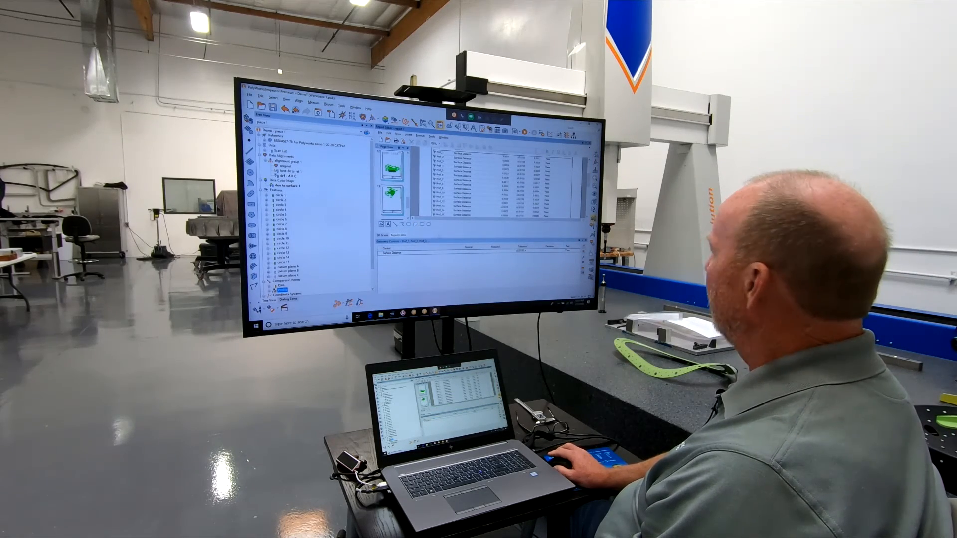
pyautogui.click(585, 240)
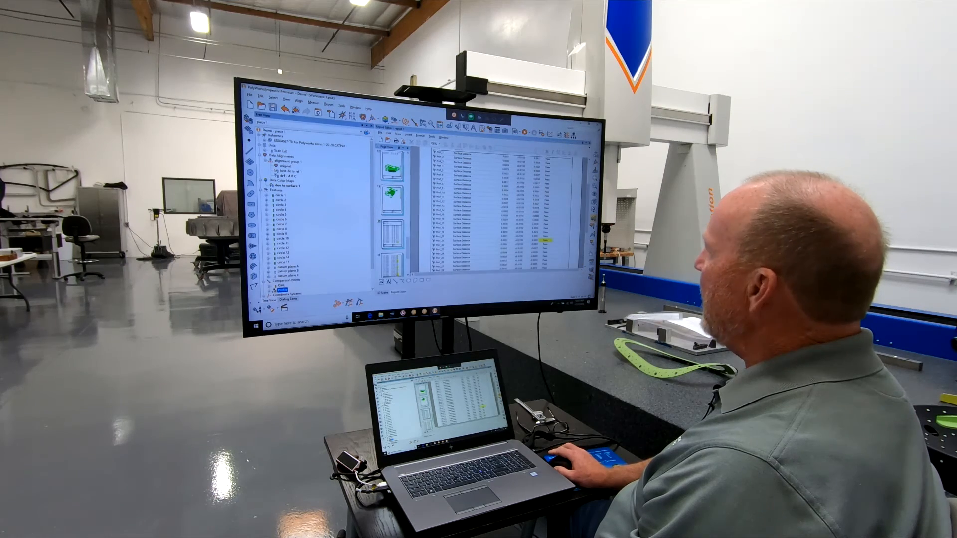
pyautogui.click(383, 293)
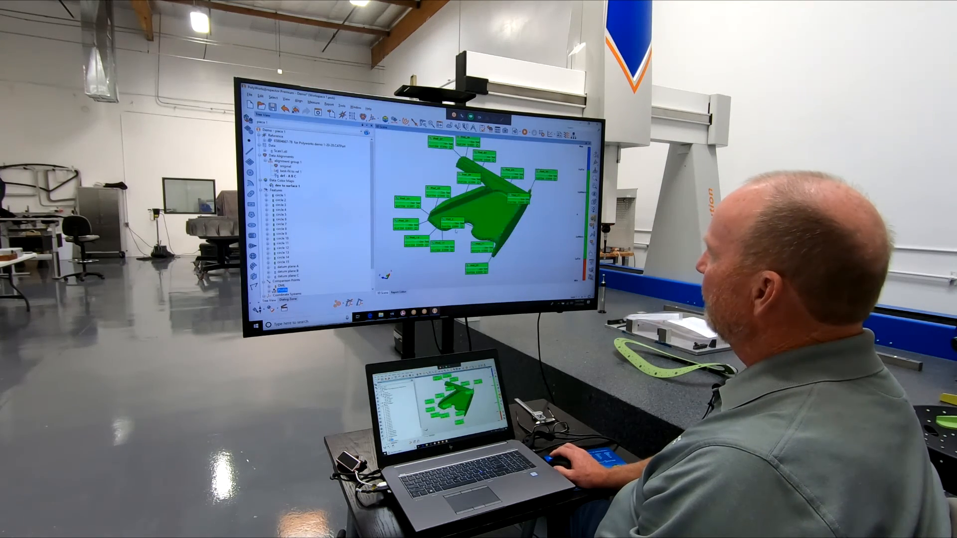
pyautogui.moveTo(455, 231); pyautogui.dragTo(495, 225)
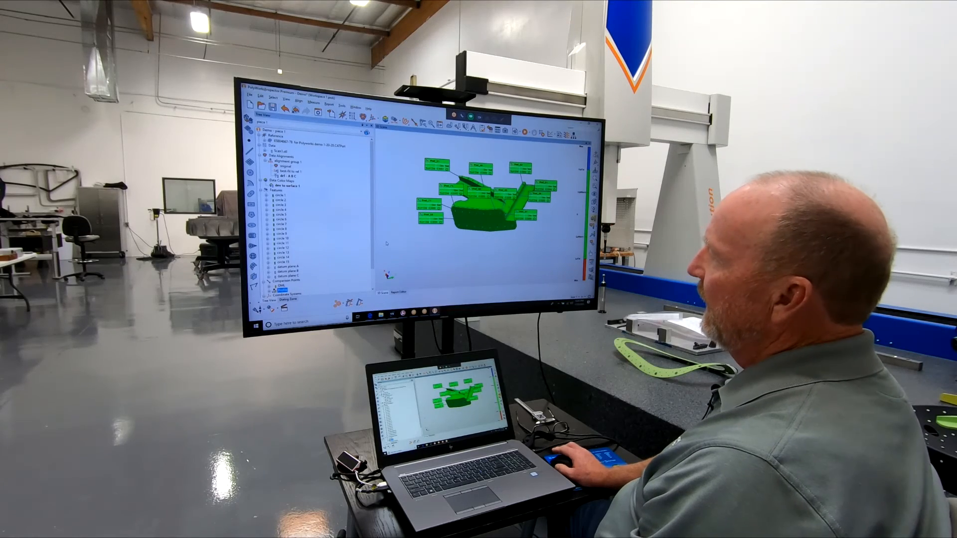